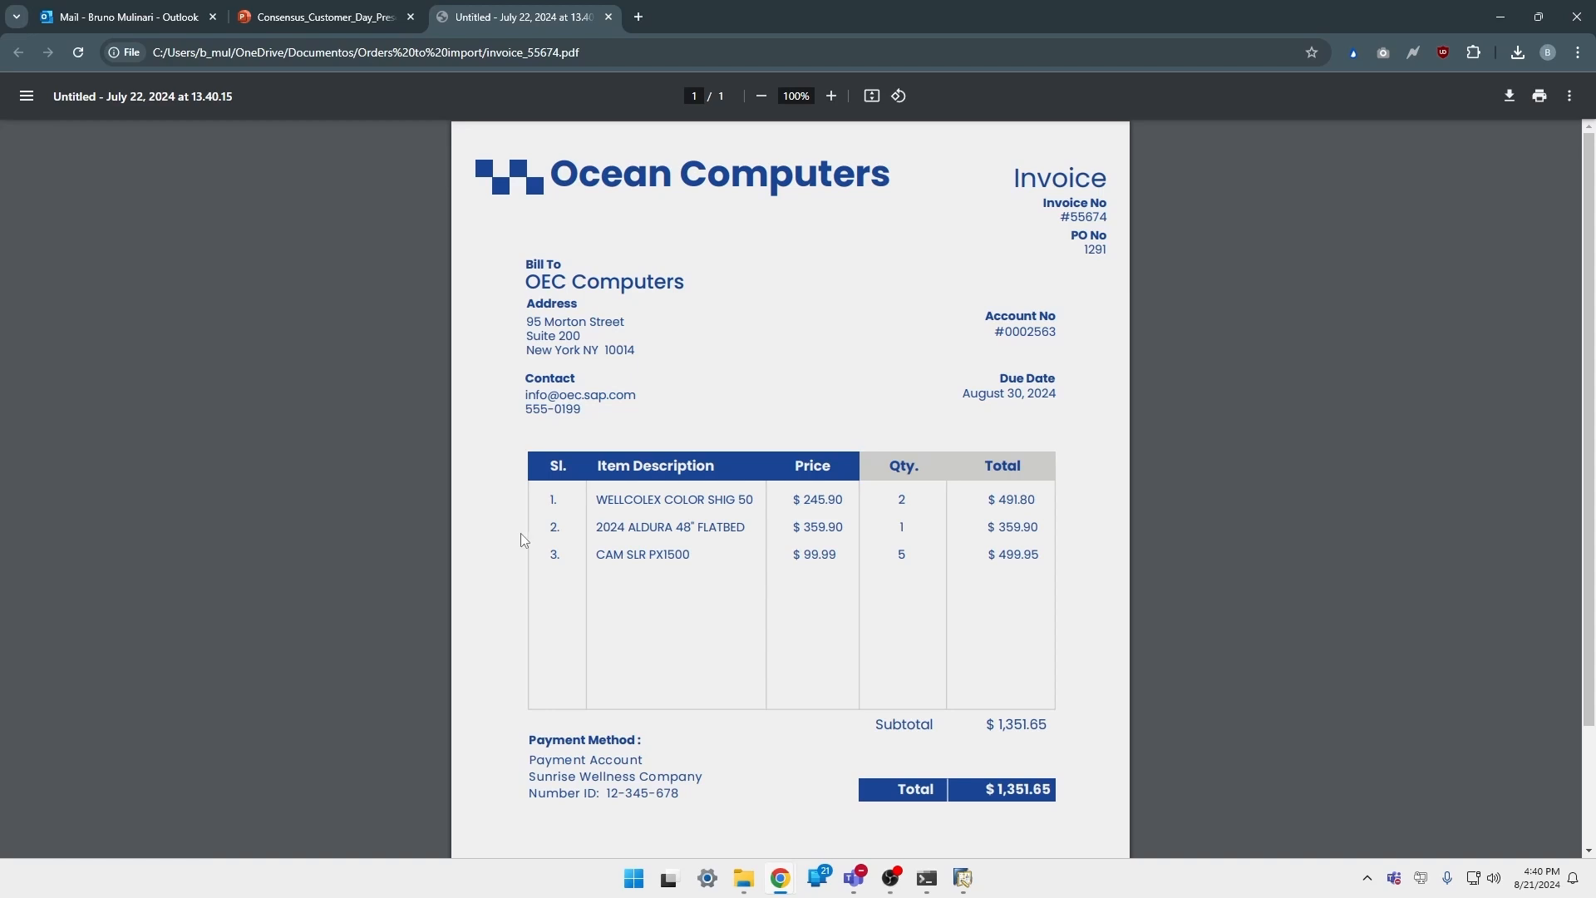
Switch to File Explorer and open the APINVOICE folder inside Documents\SBODemoUS on the C: drive
left_click(743, 877)
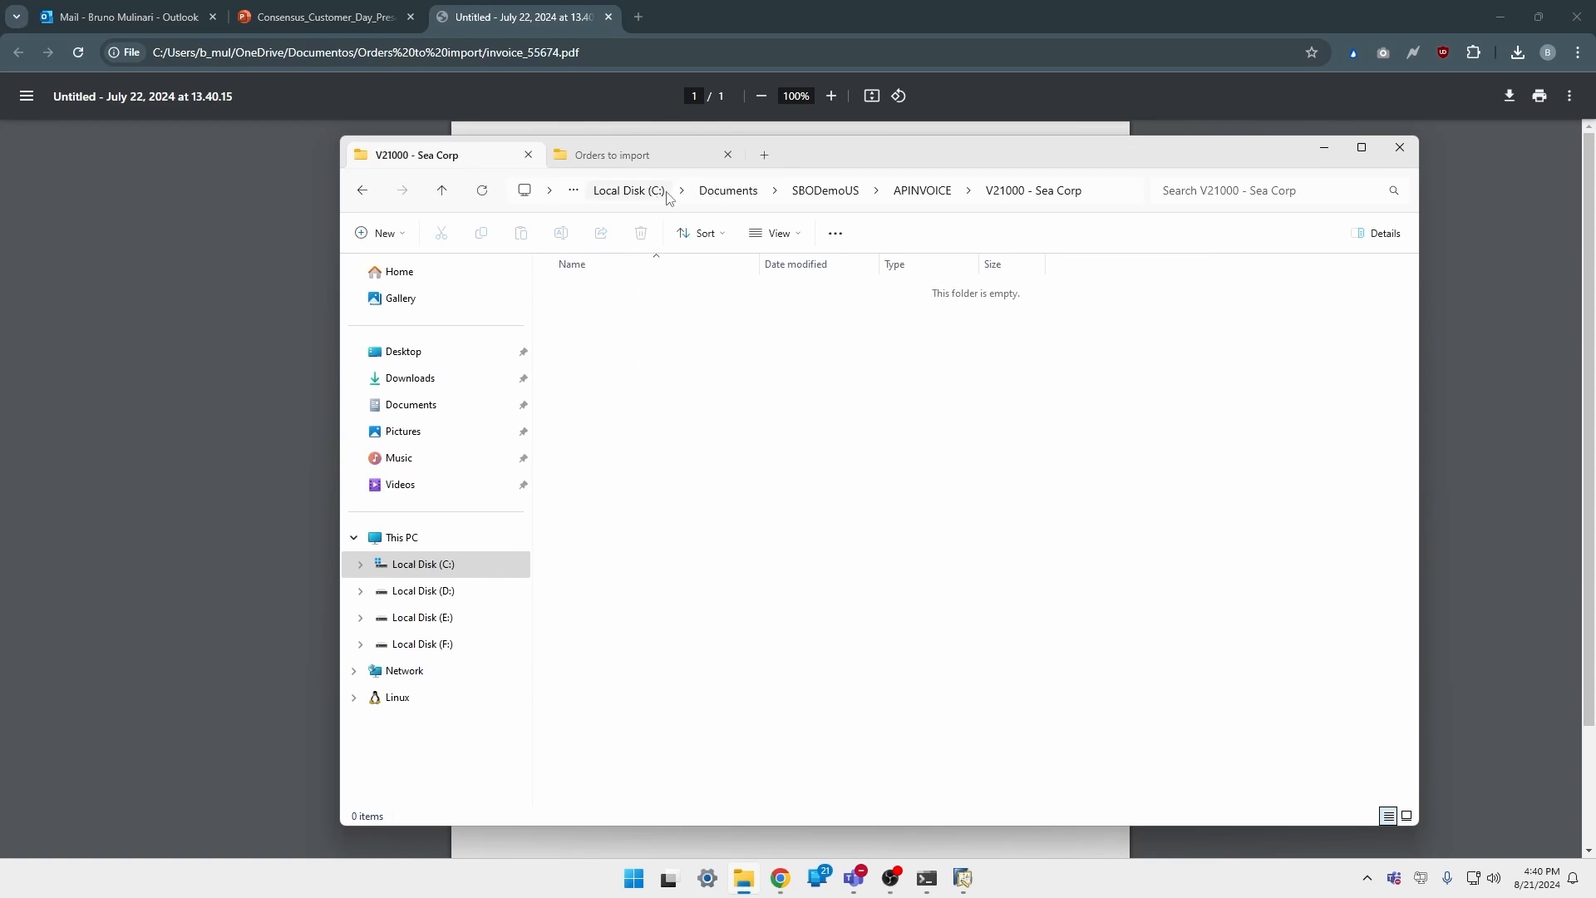
left_click(706, 195)
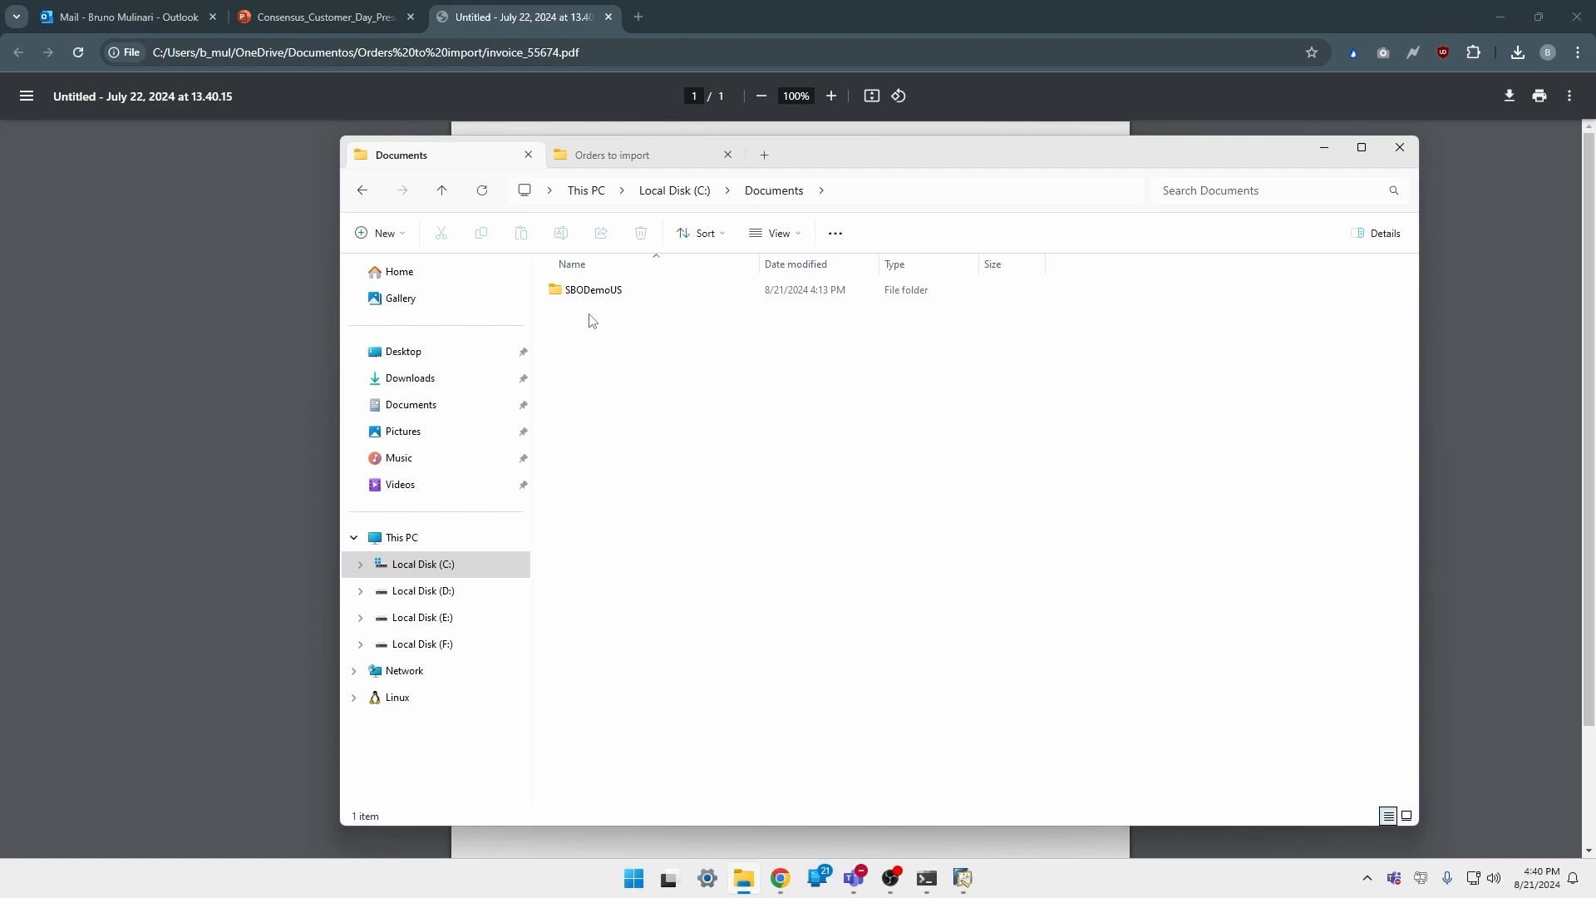
double_click(616, 301)
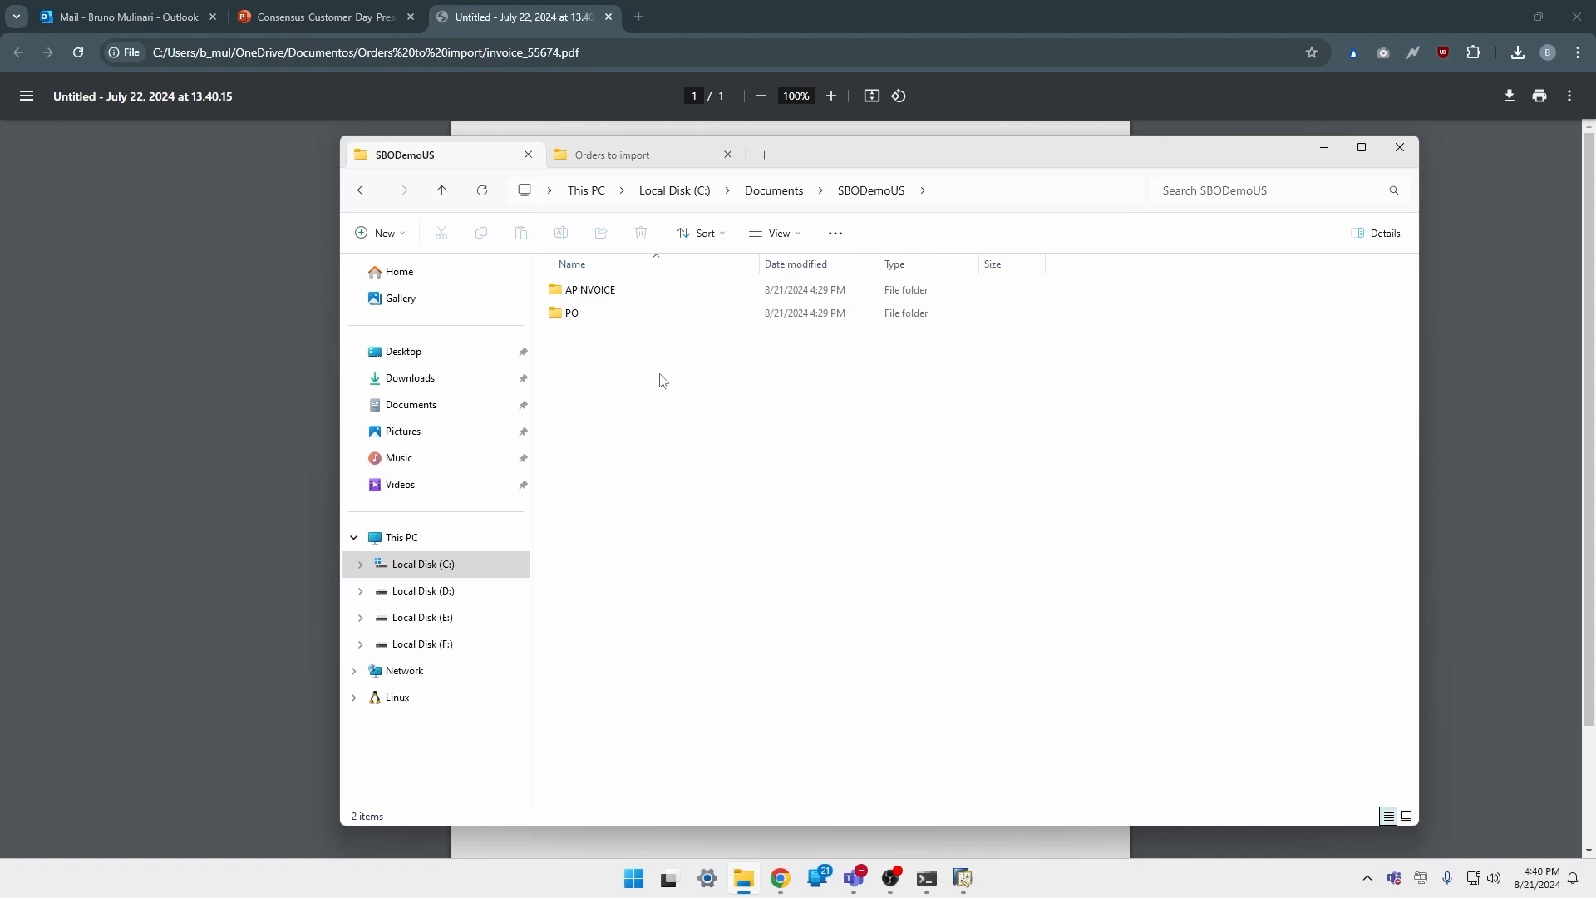
double_click(630, 293)
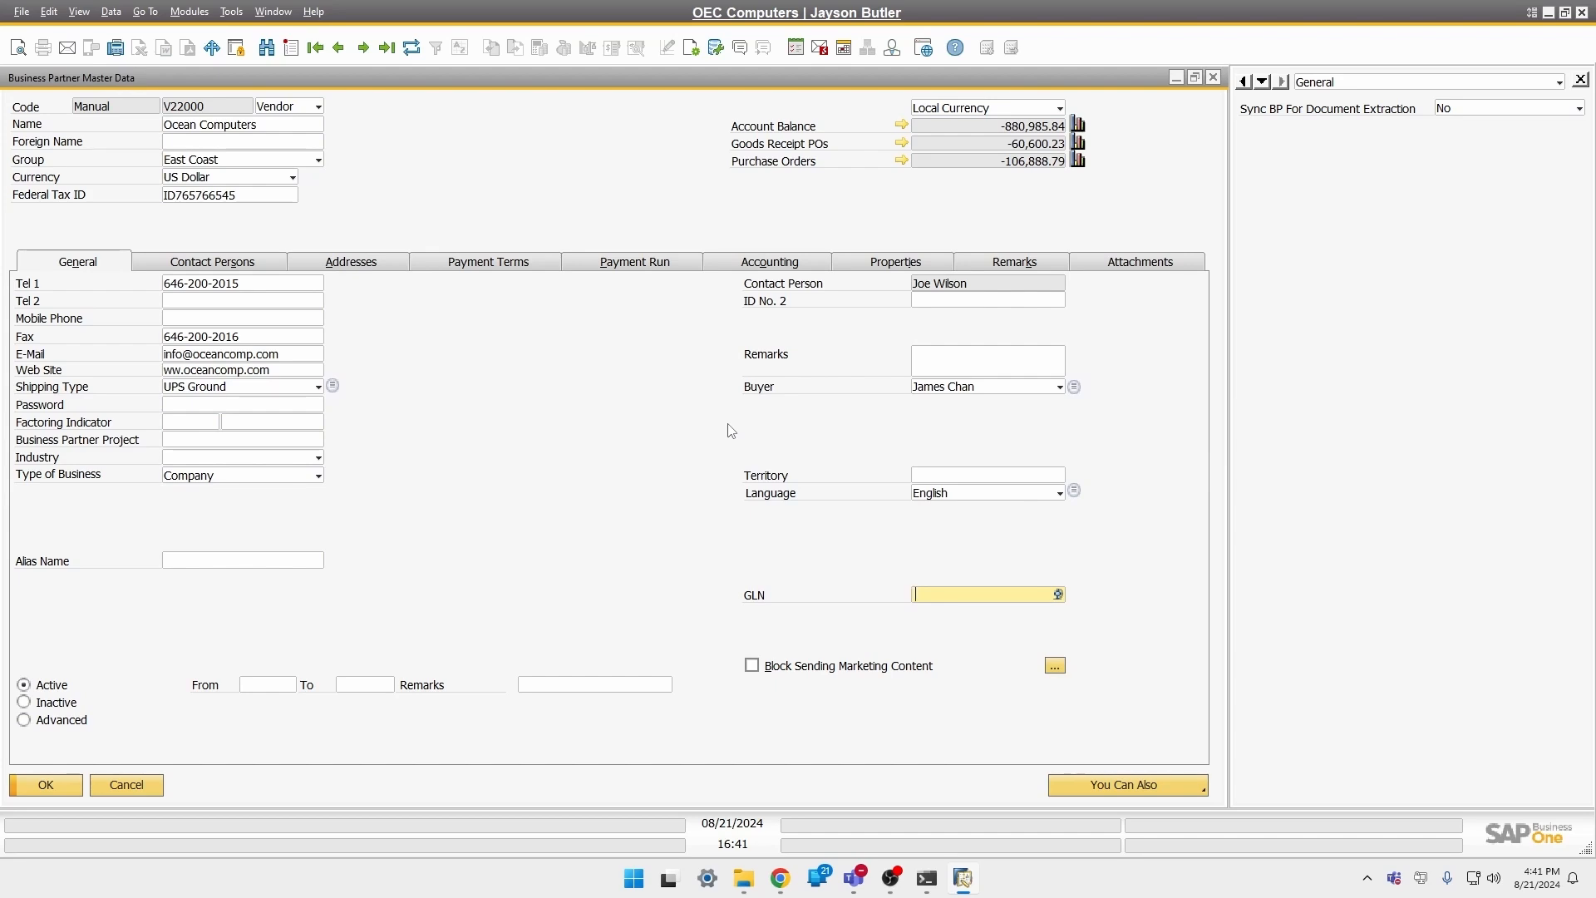
Set Sync BP For Document Extraction to Yes for the vendor Ocean Computers and save the update
left_click(1464, 112)
left_click(1469, 129)
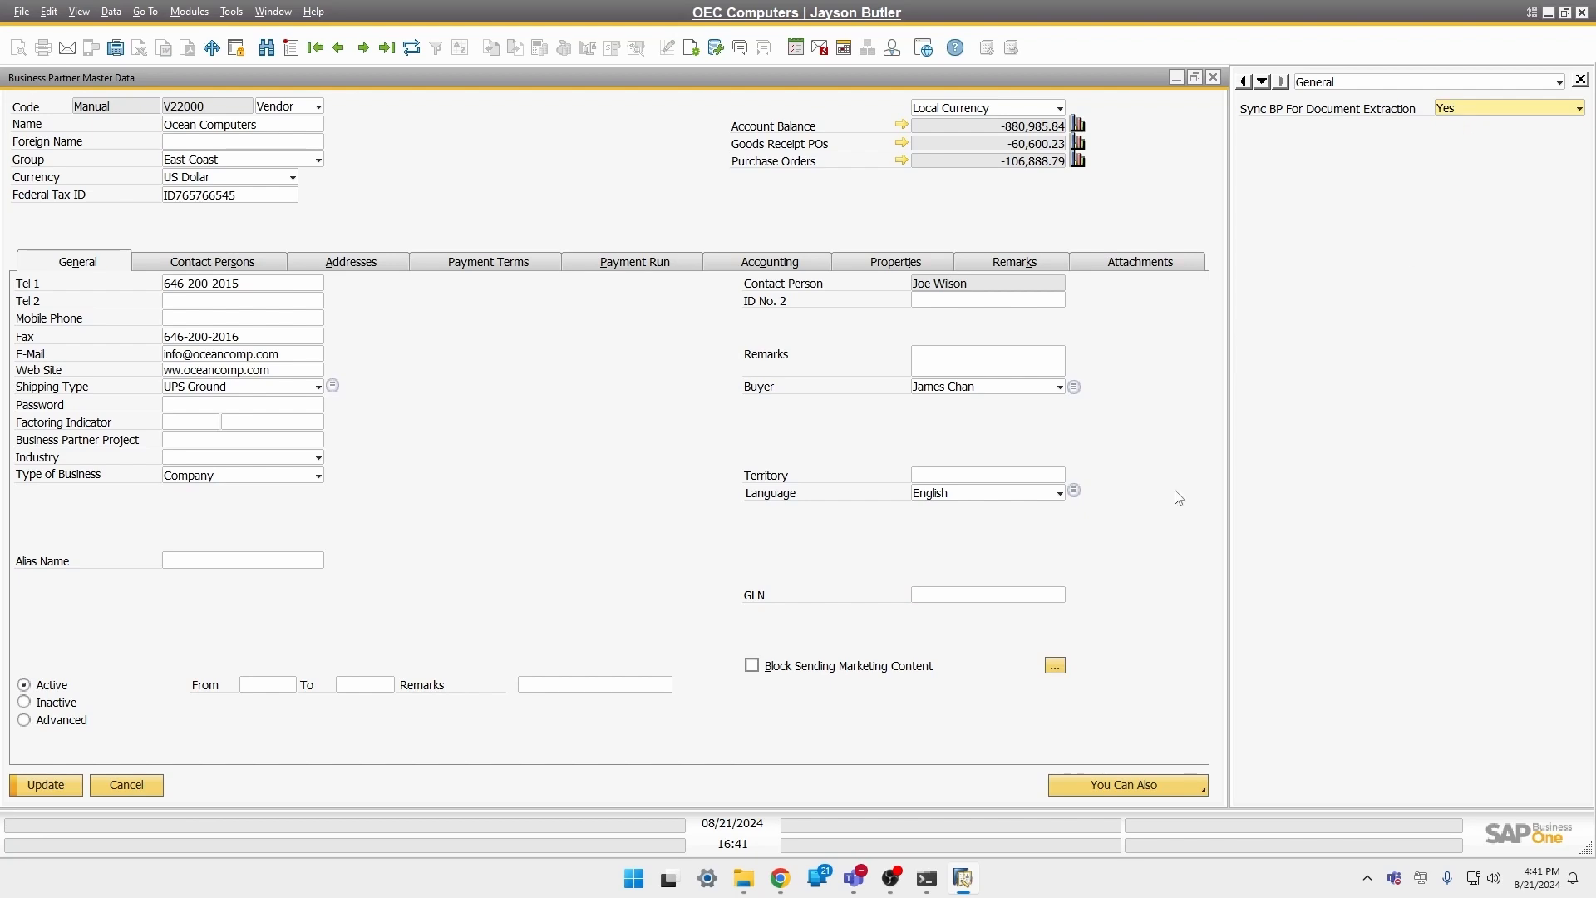
left_click(45, 785)
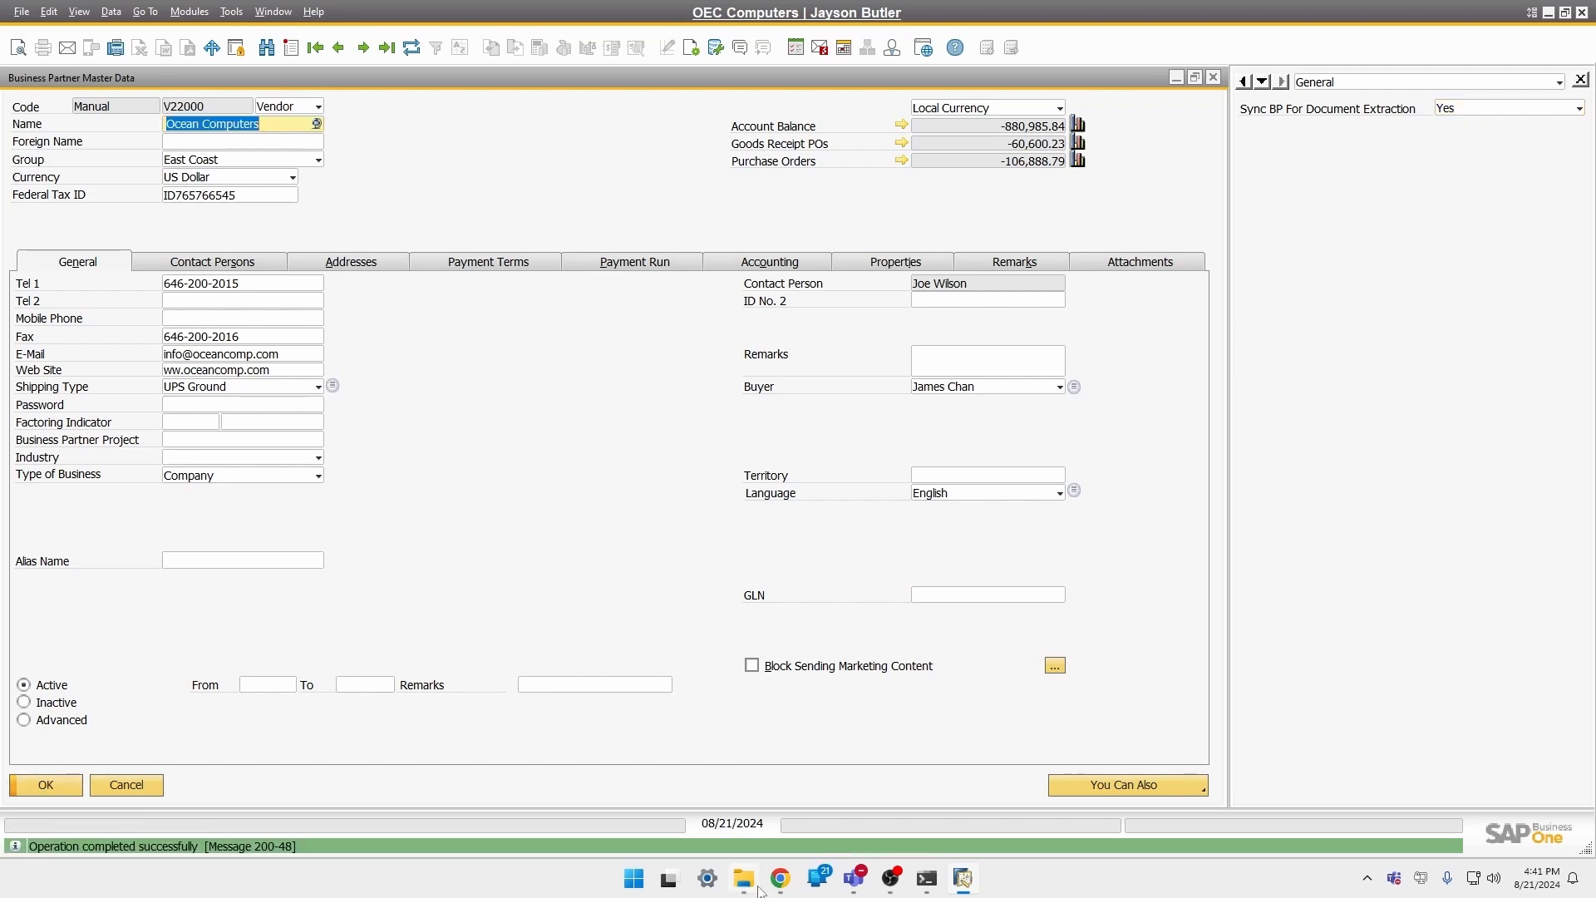
Switch to File Explorer and copy invoice_55674.pdf from Orders to import into the Ocean Computers vendor folder under APINVOICE
left_click(752, 883)
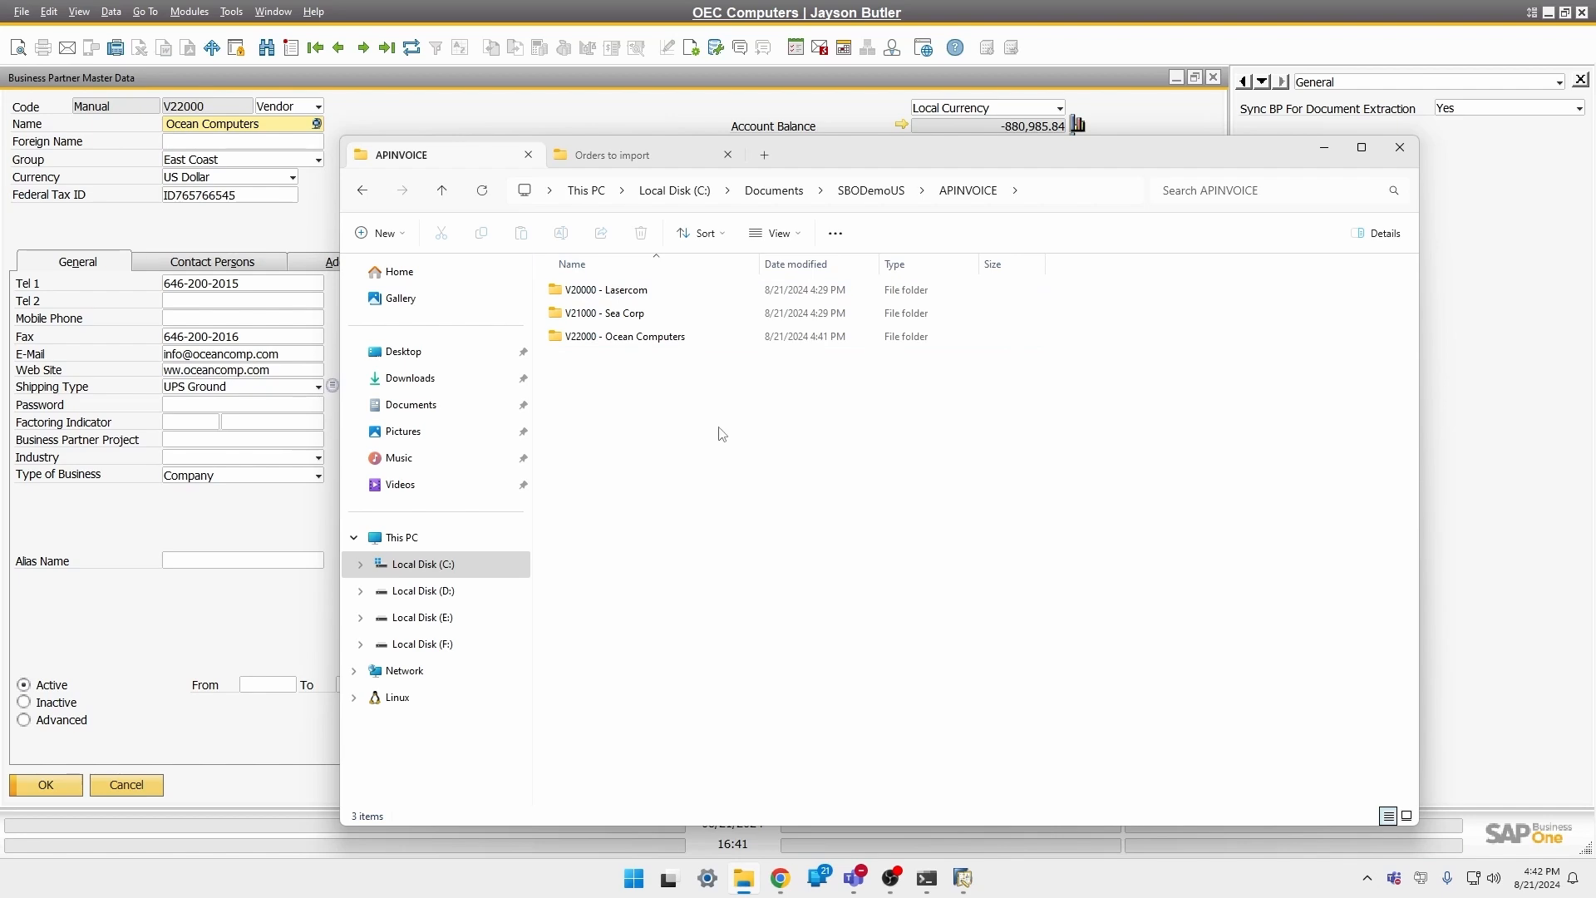
double_click(667, 344)
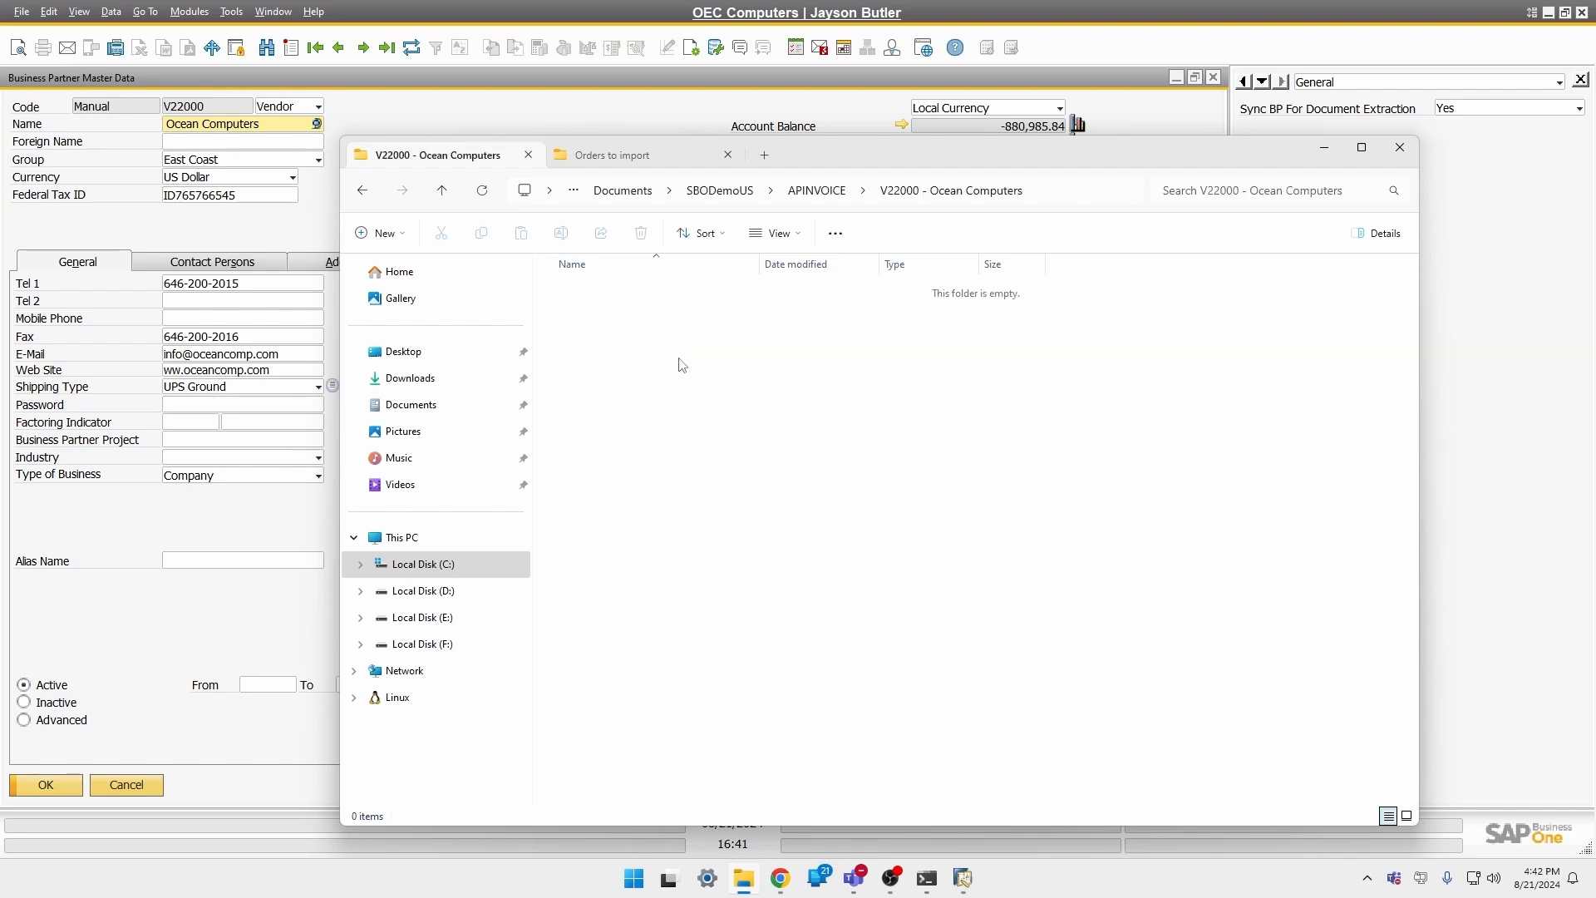
left_click(638, 158)
left_click(648, 289)
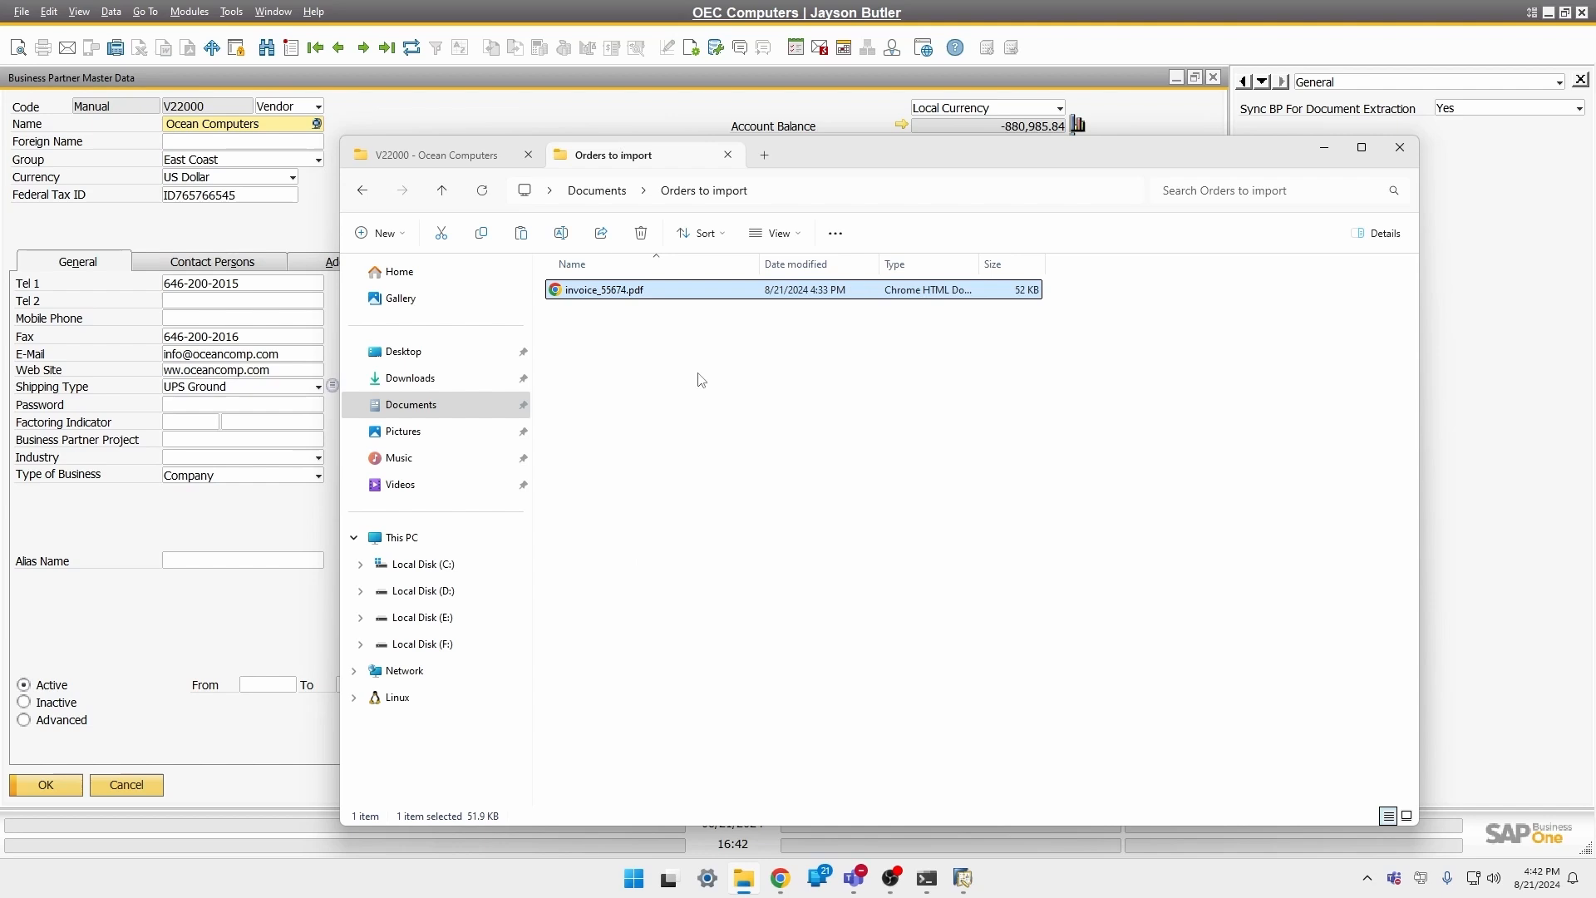
left_click(459, 158)
right_click(663, 397)
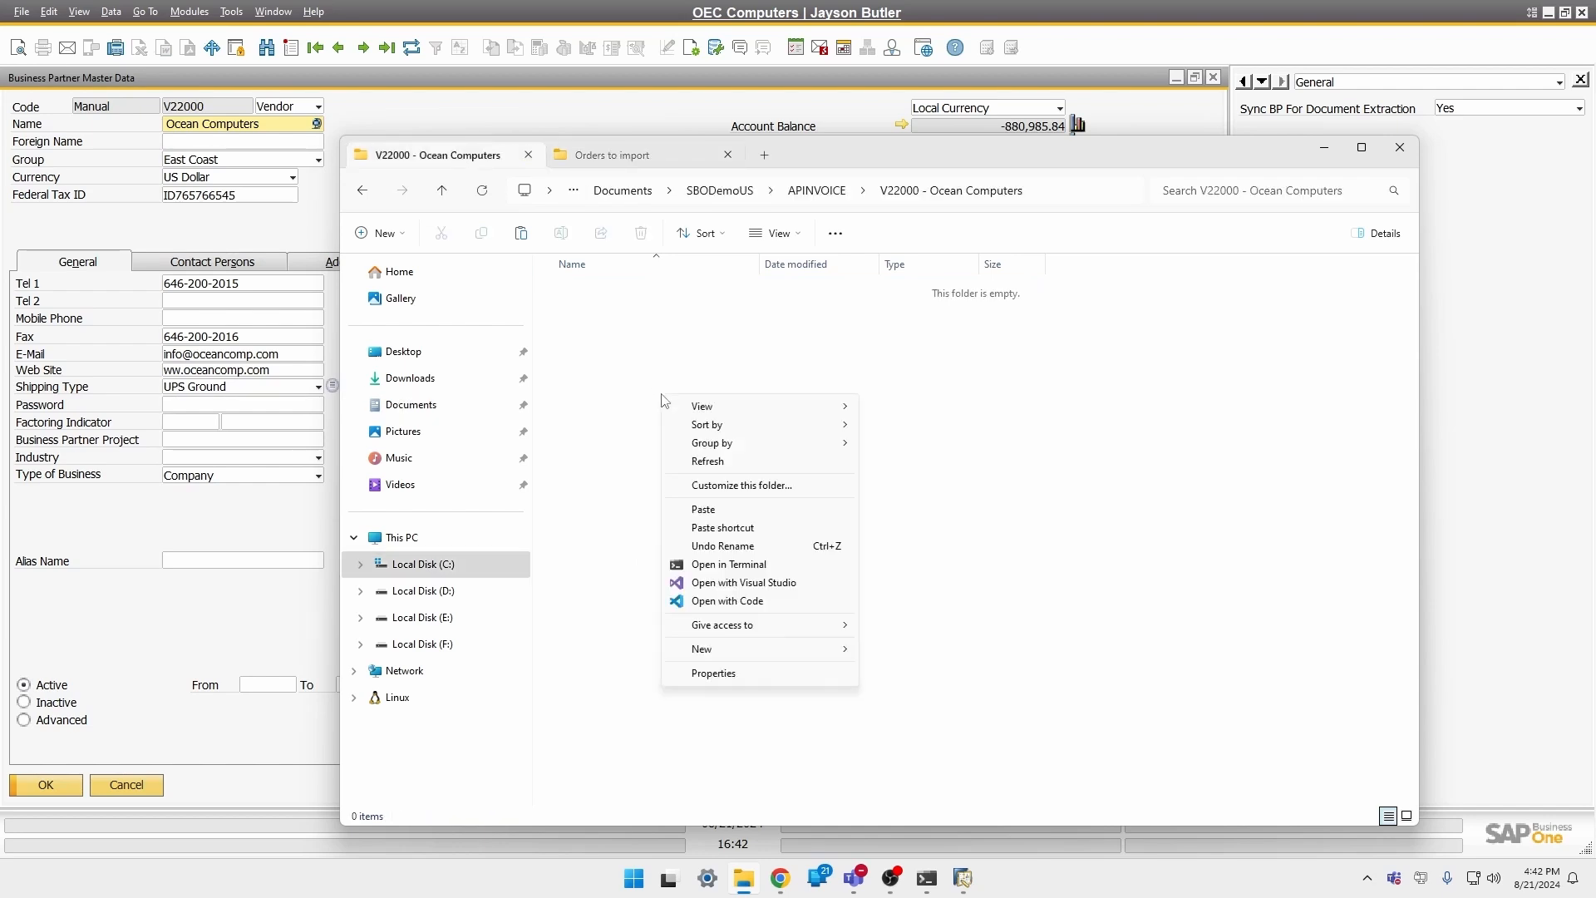
left_click(695, 508)
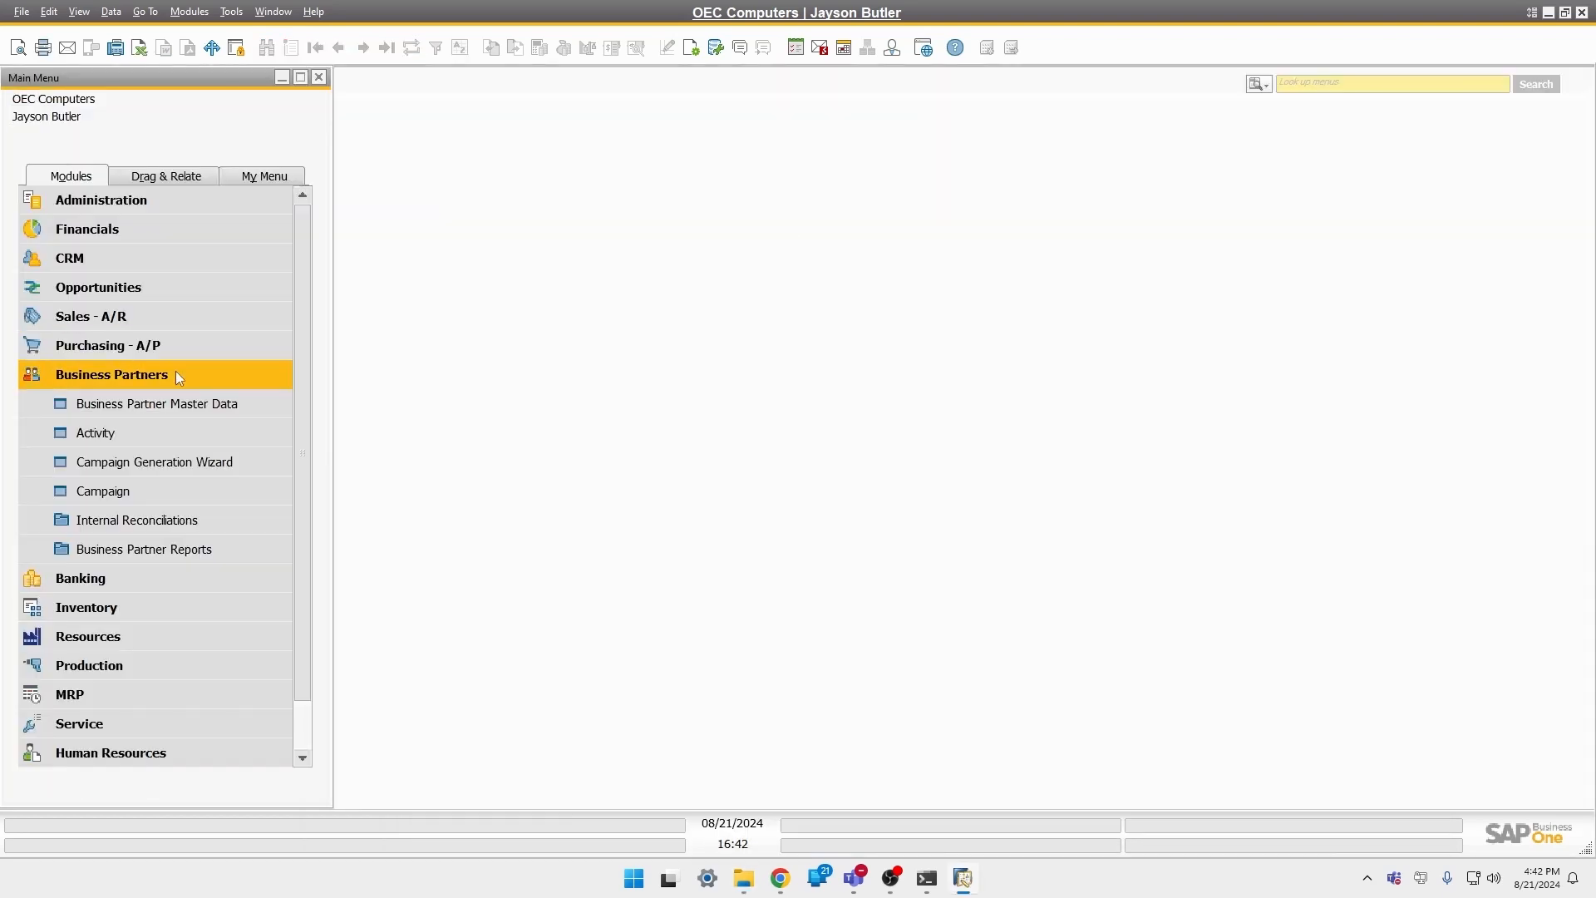
Open the list of documents sent for extraction in the Purchasing - A/P module
left_click(177, 371)
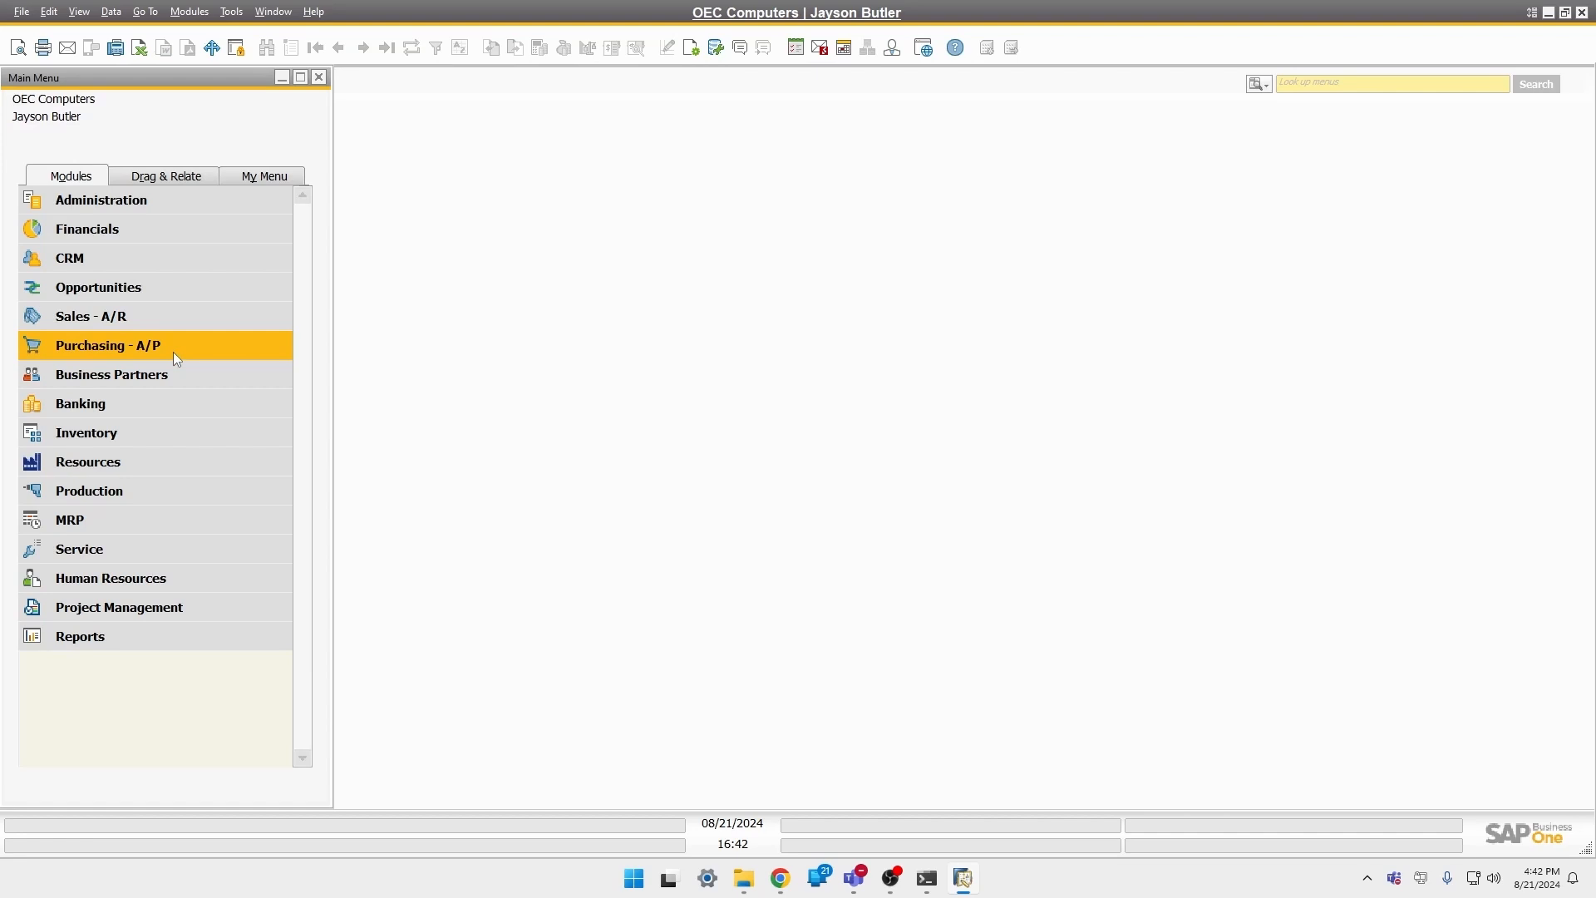
left_click(173, 352)
left_click(212, 728)
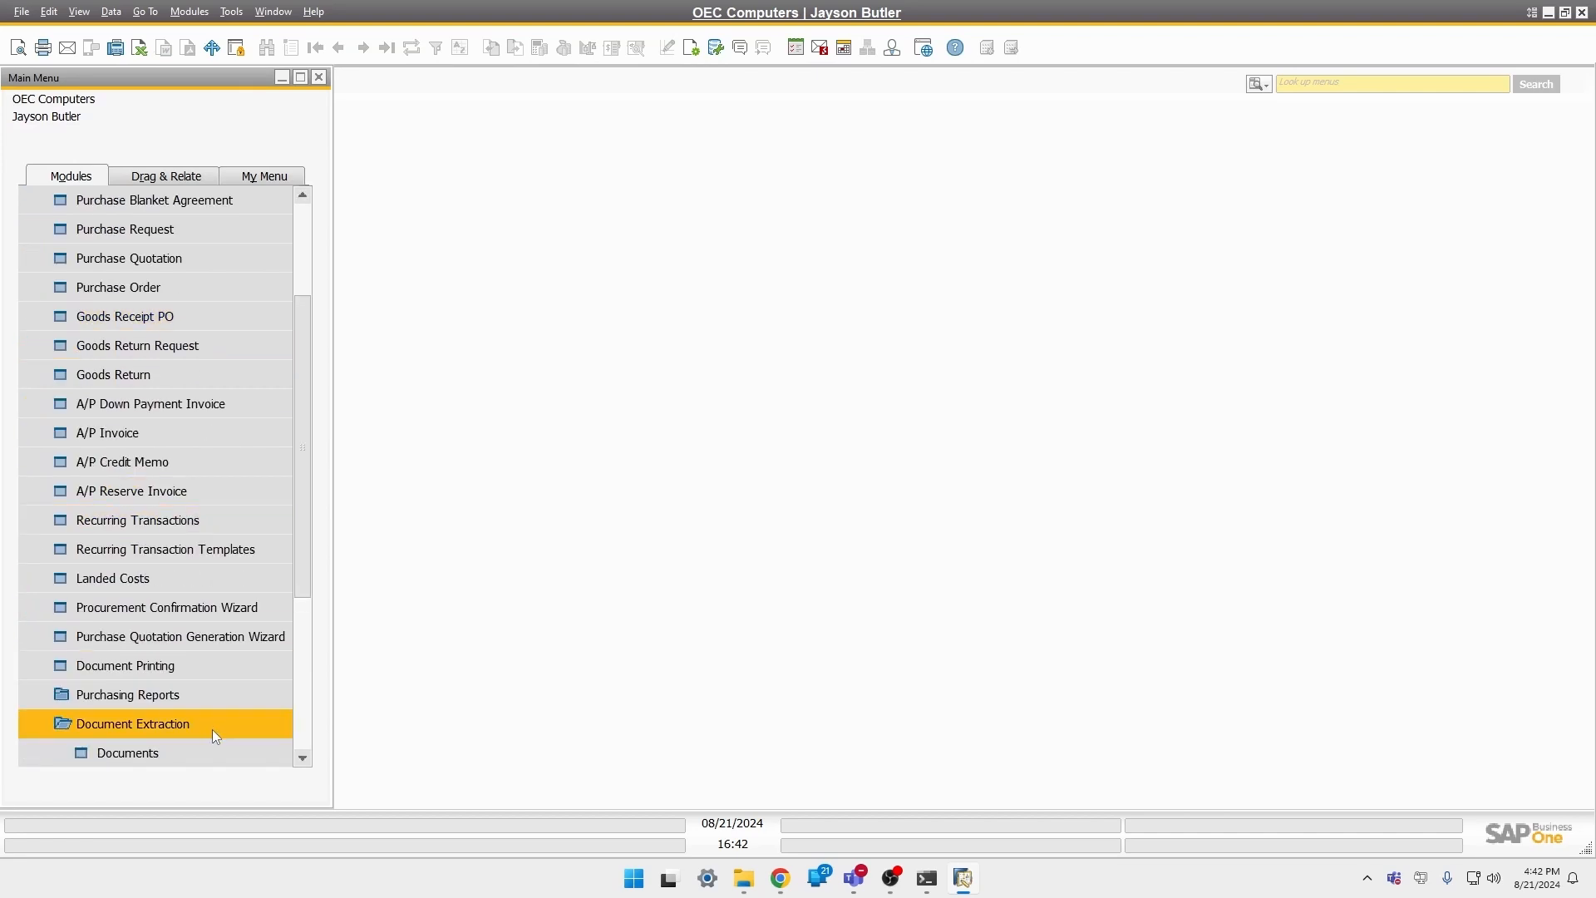
left_click(212, 730)
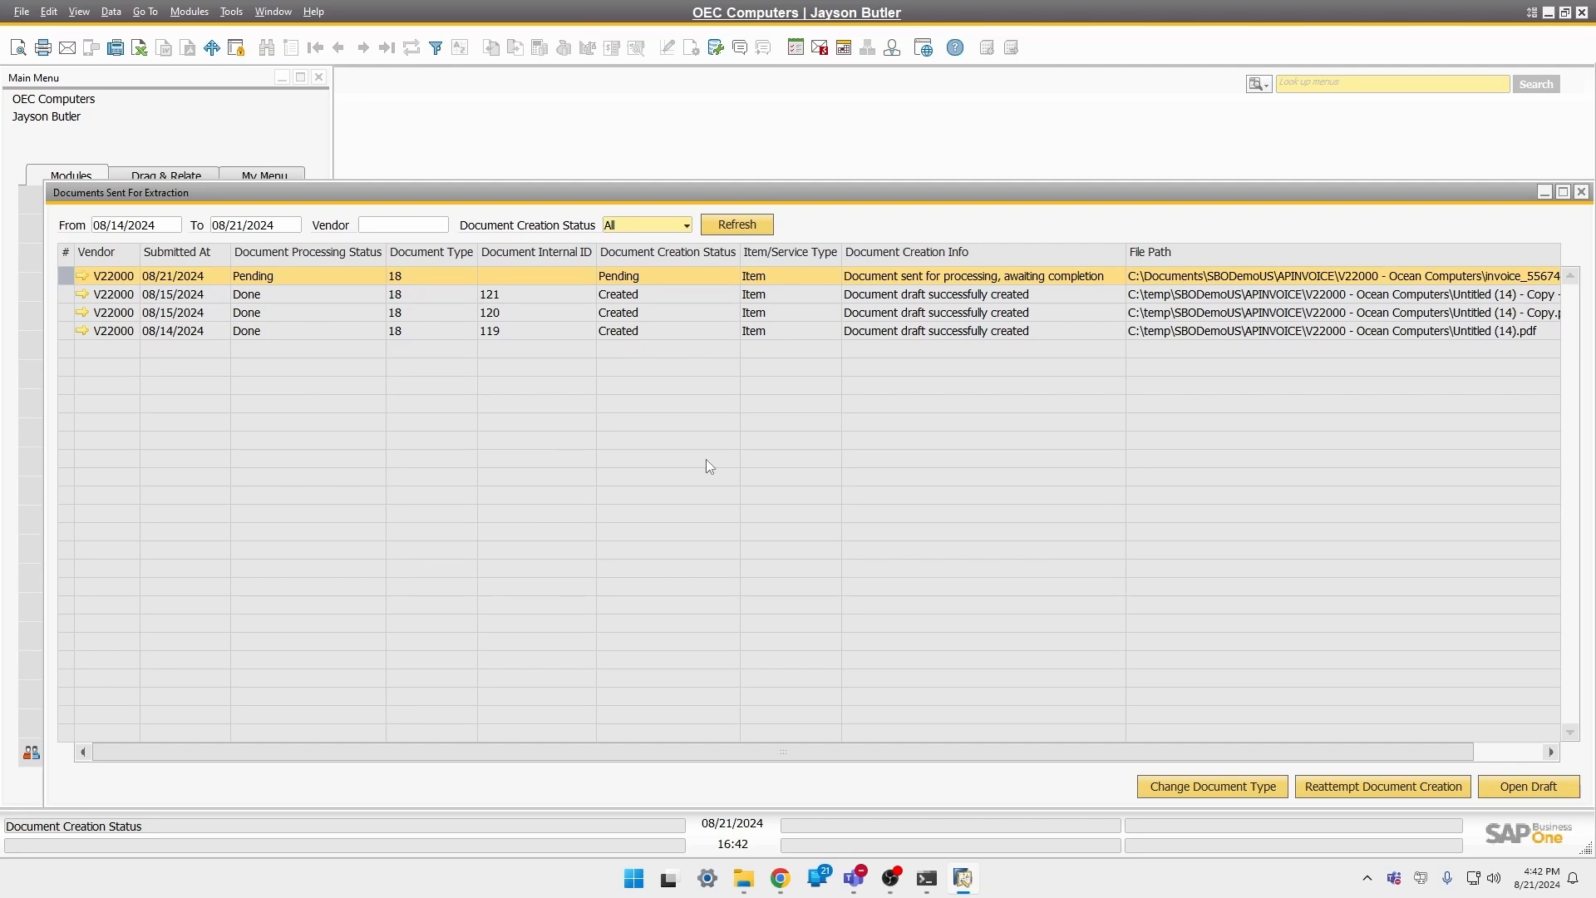
Refresh the extraction list, open the draft created from invoice_55674.pdf and maximize it
left_click(760, 226)
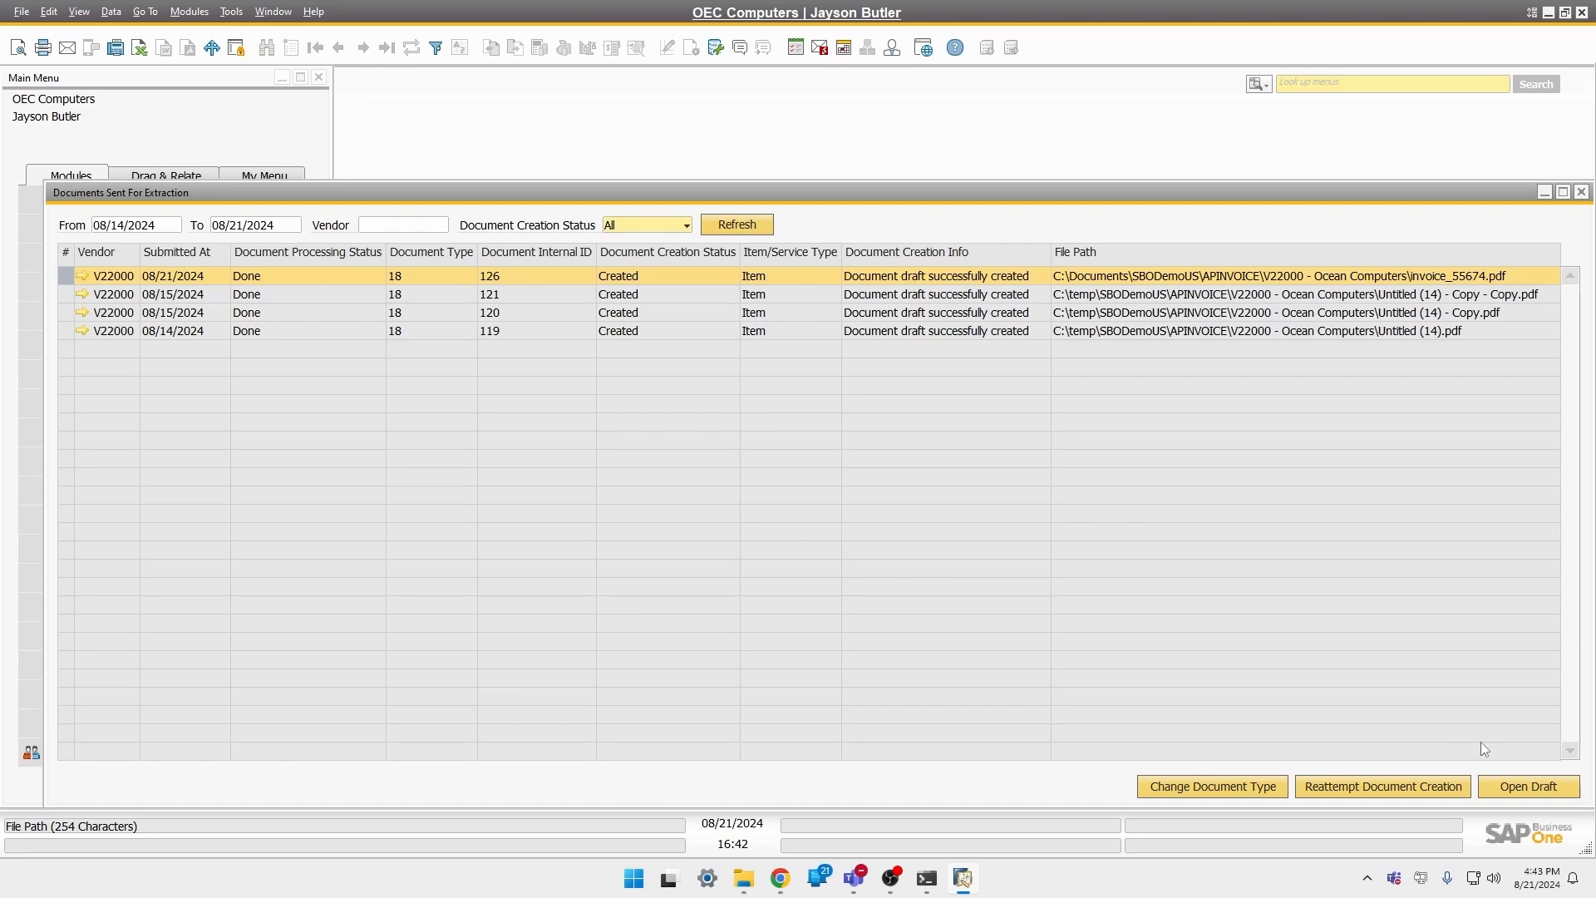
left_click(1515, 794)
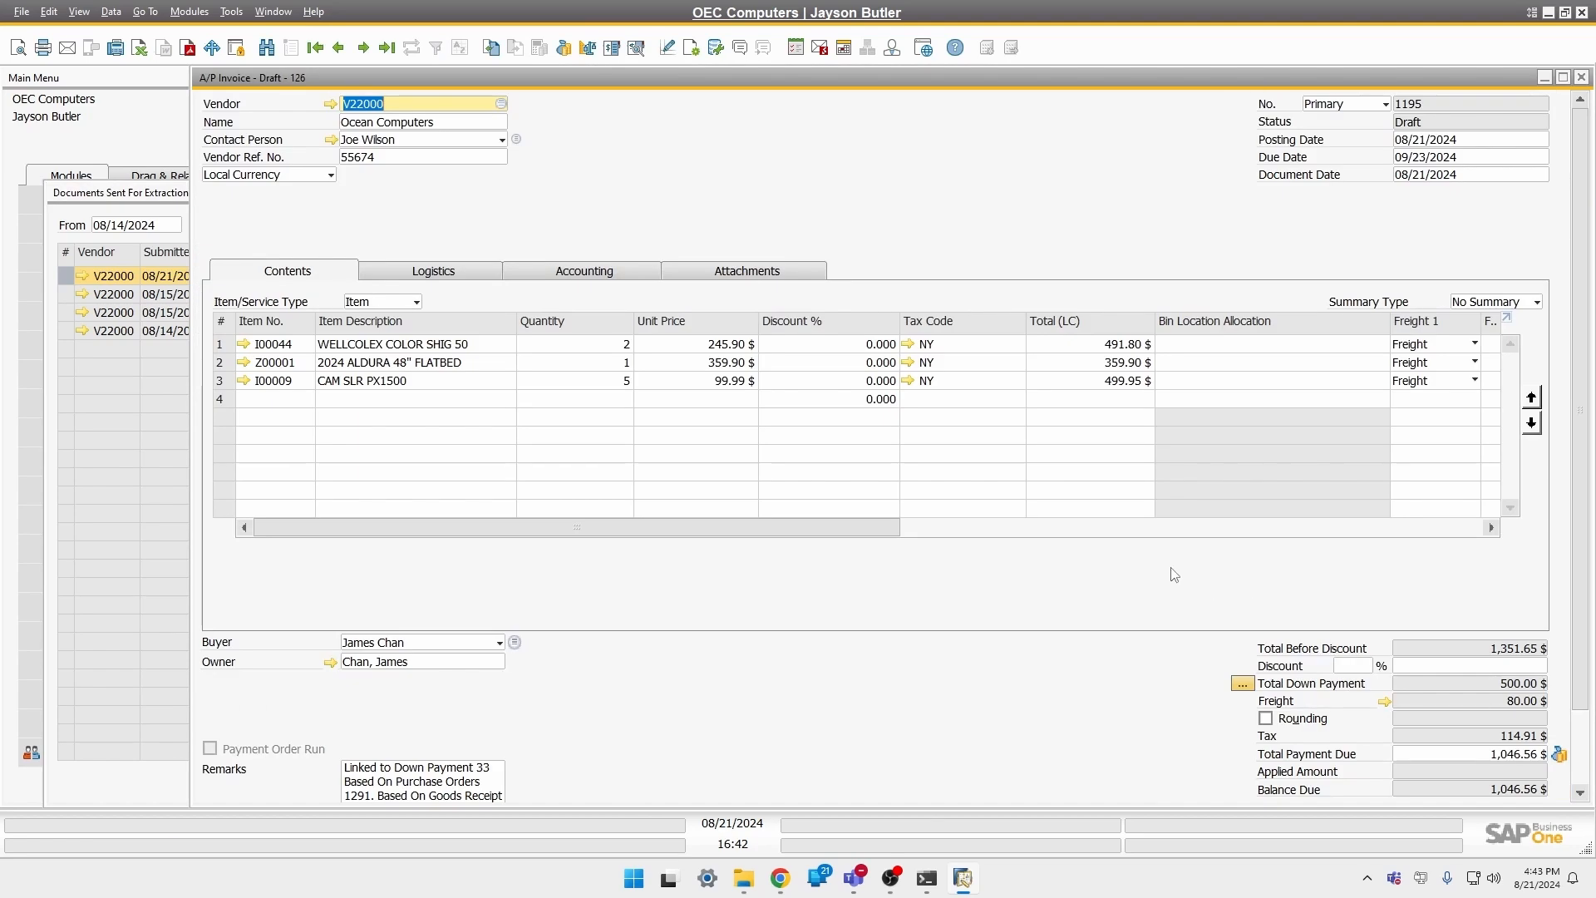
double_click(600, 79)
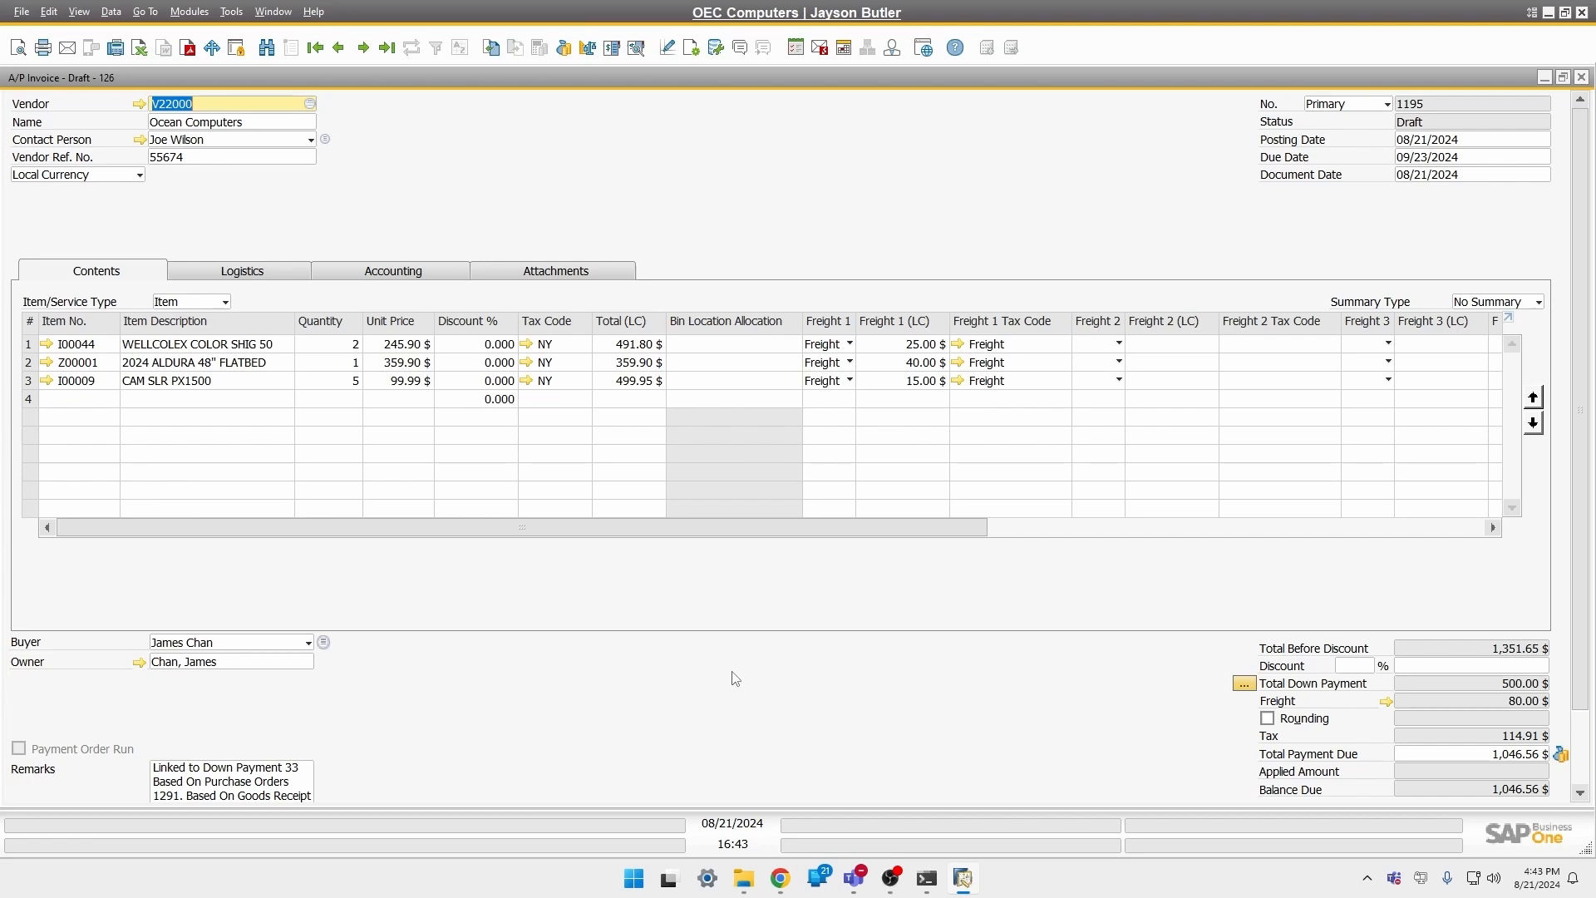
Compare the draft with the source PDF in Chrome, then return to SAP Business One and add it as an A/P invoice
mouse_move(780, 878)
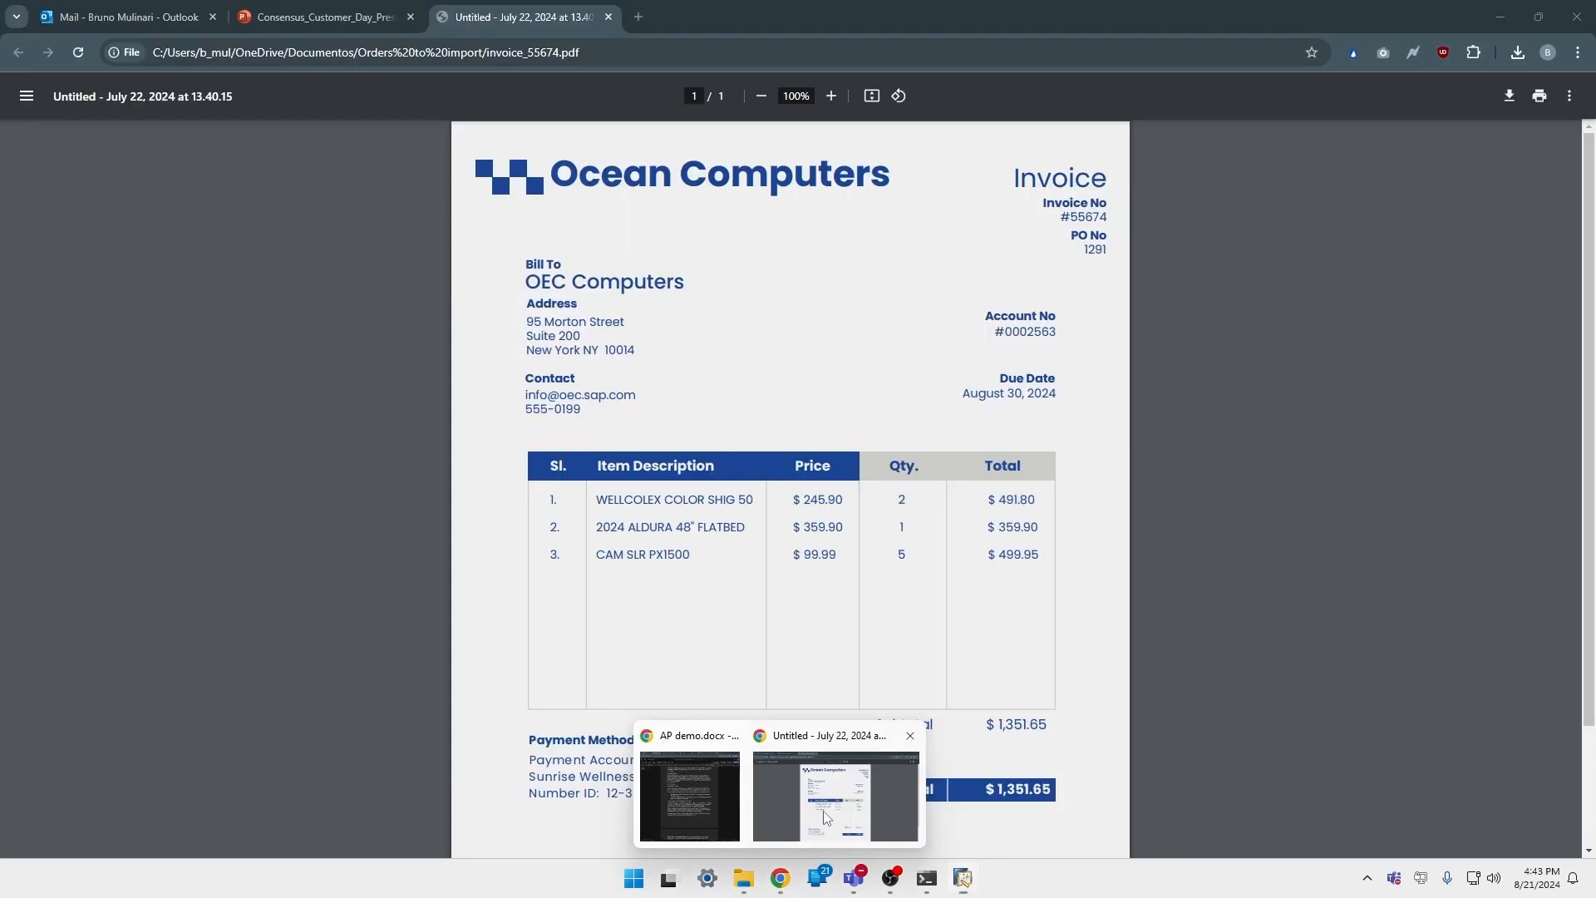
left_click(823, 811)
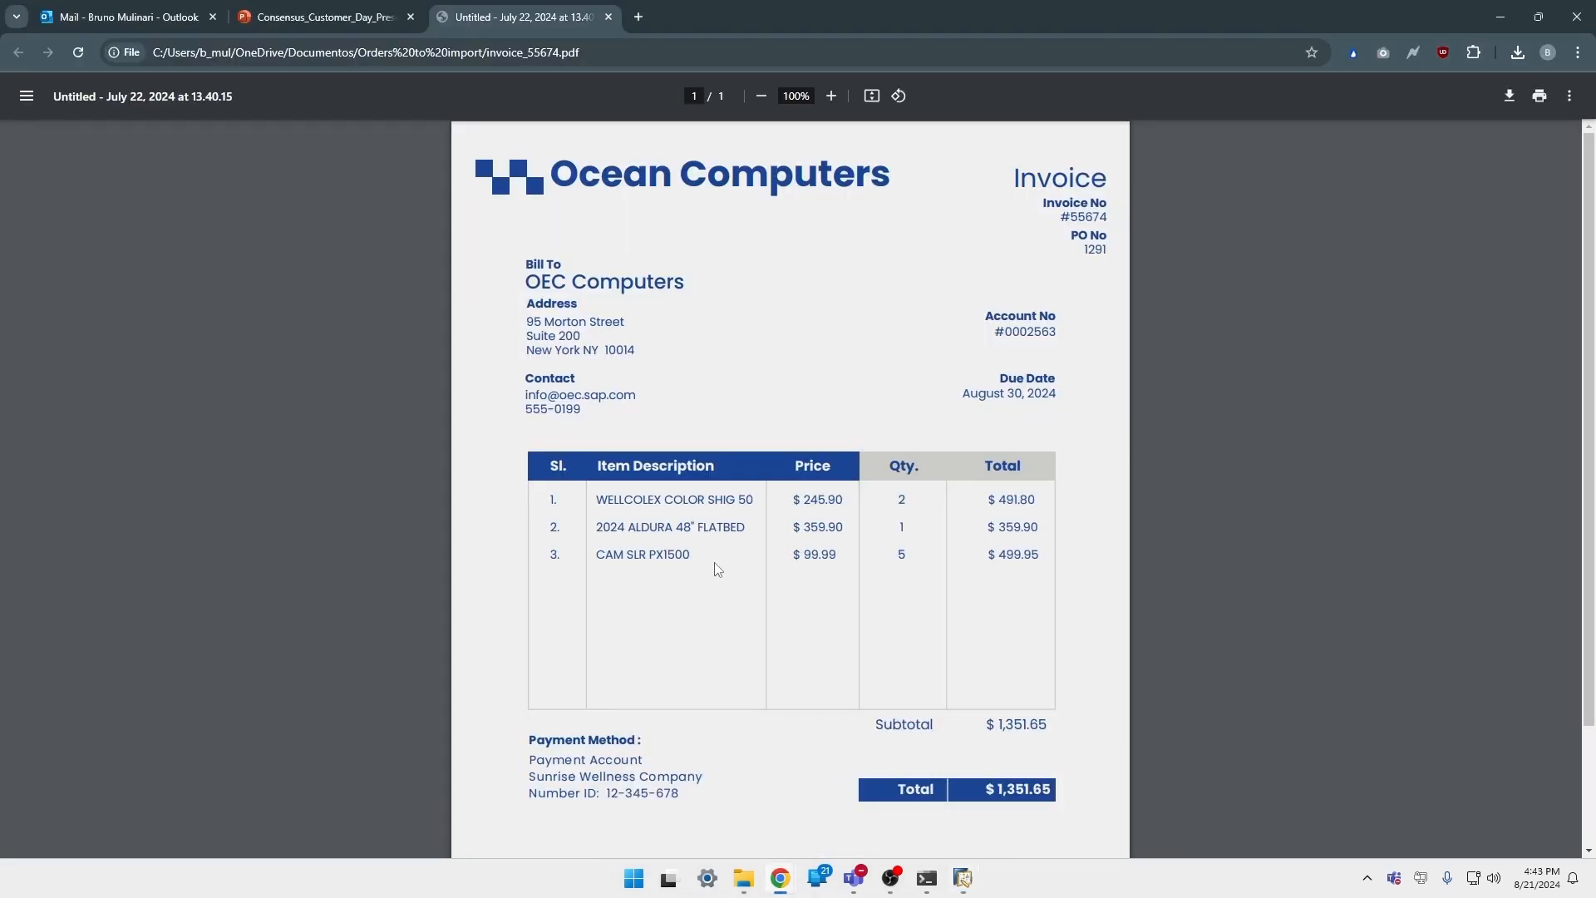
key("alt+Tab")
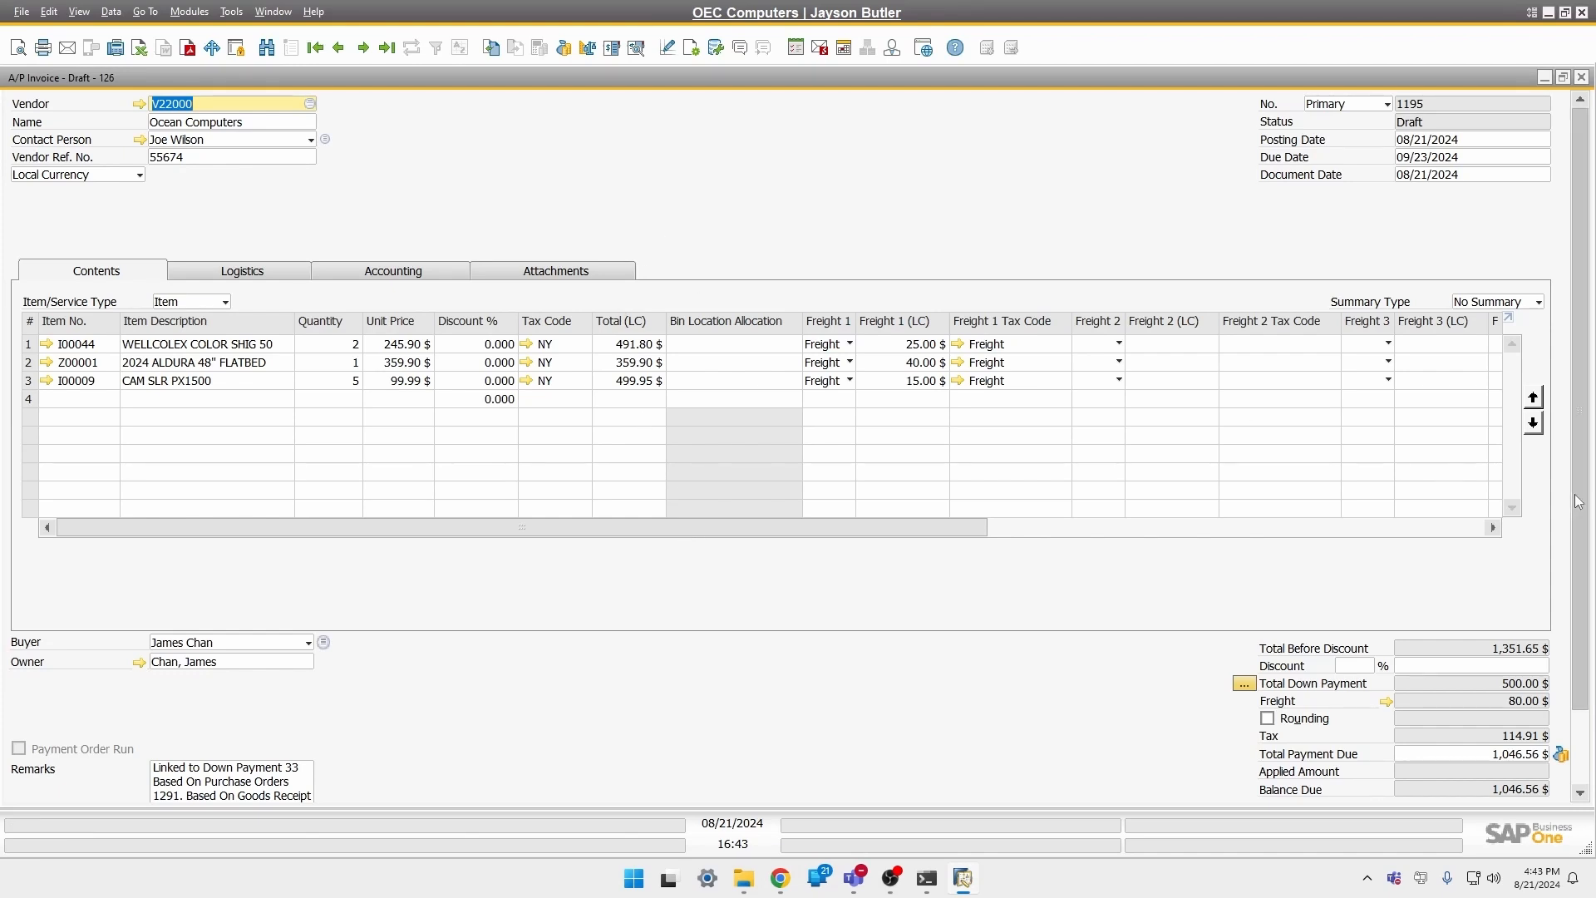
left_click_drag(1573, 504, 1573, 578)
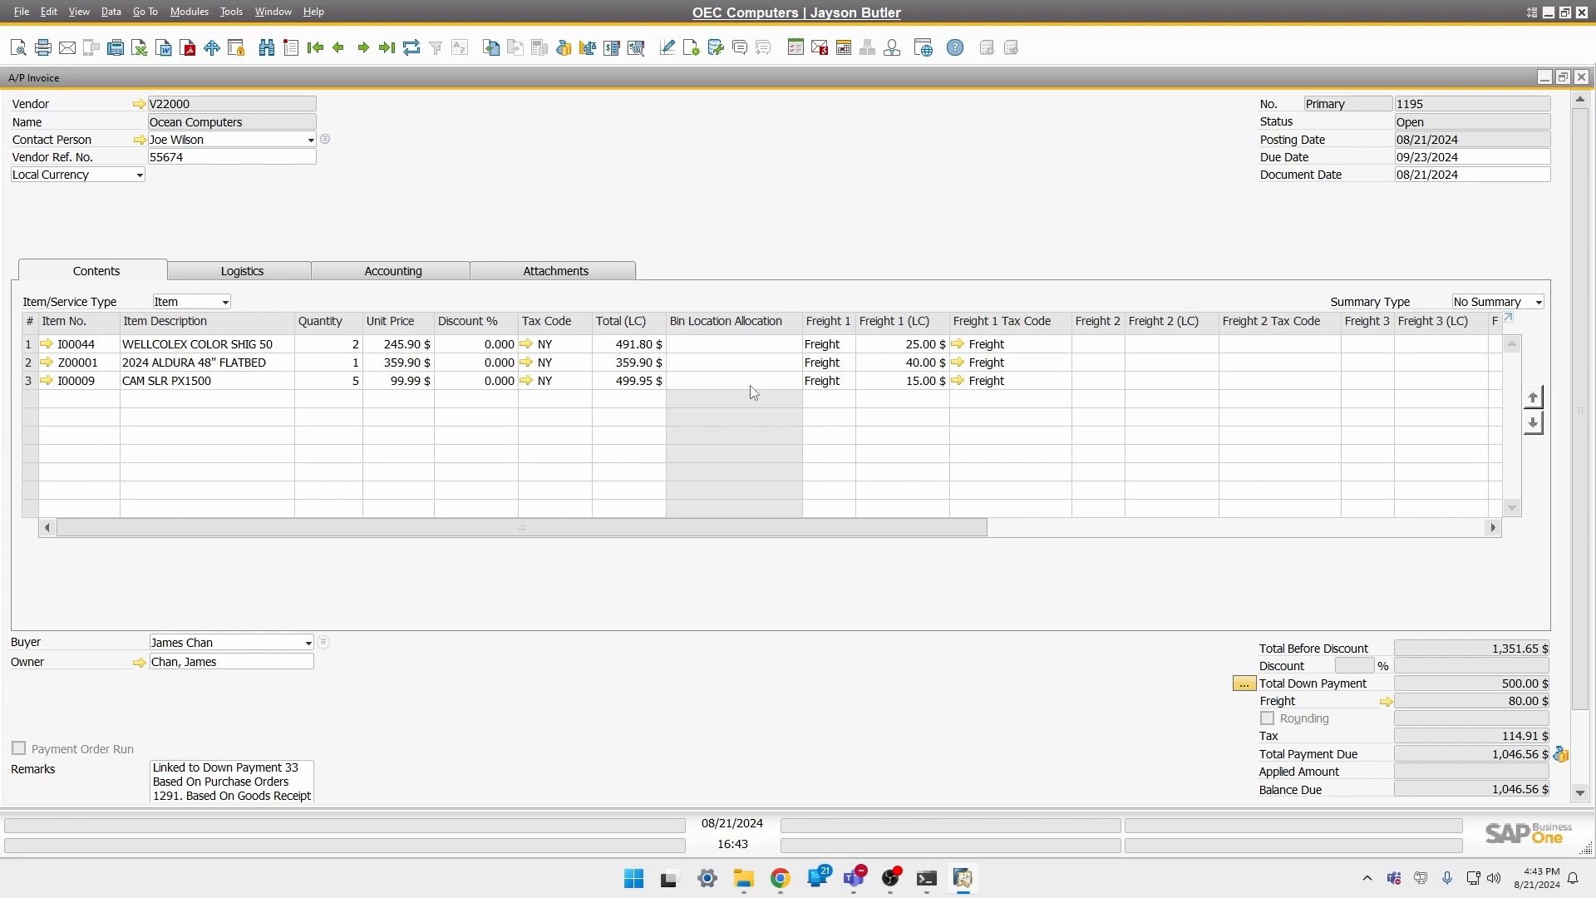
Open the A/P invoice's Relationship Map, enlarge it and spread out the down payment and outgoing payment documents to expose their links
right_click(813, 200)
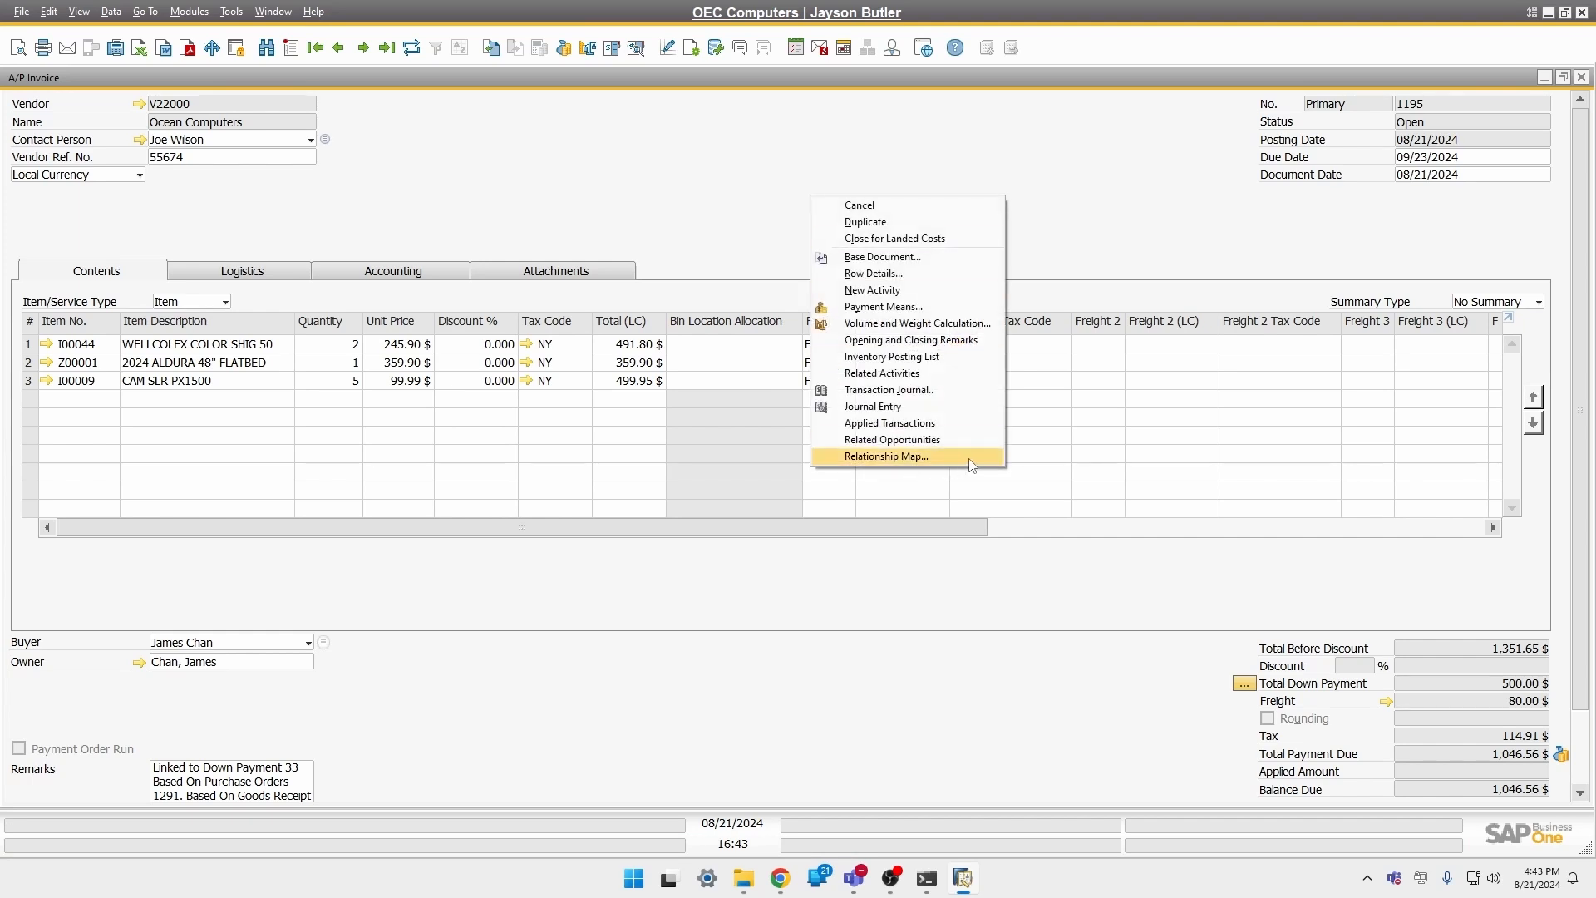
left_click(886, 457)
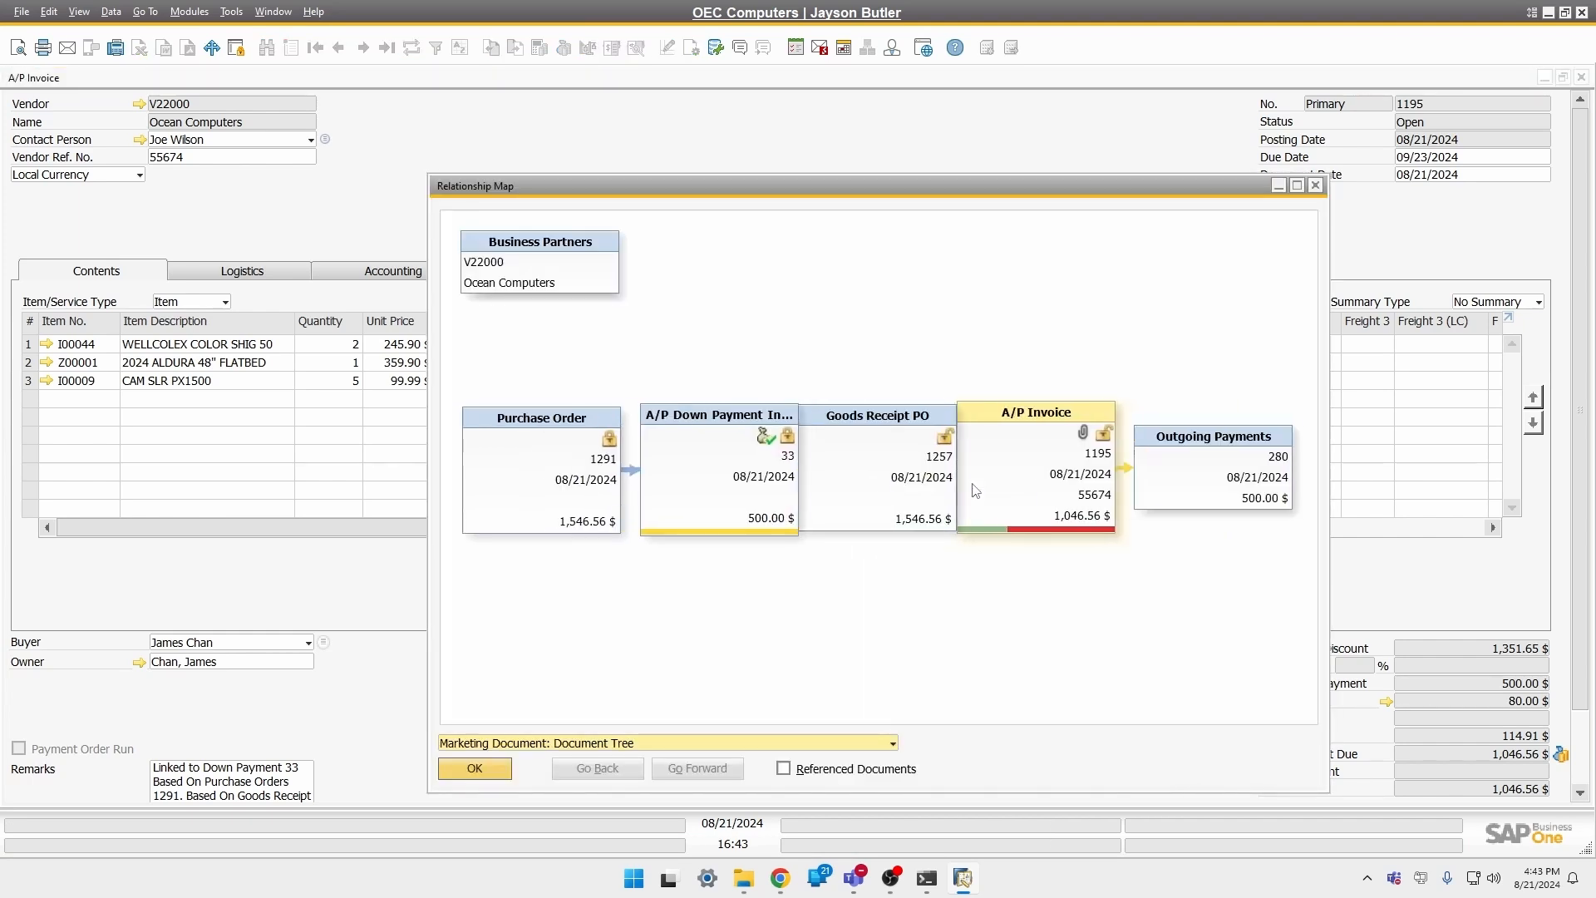
left_click_drag(429, 175, 171, 96)
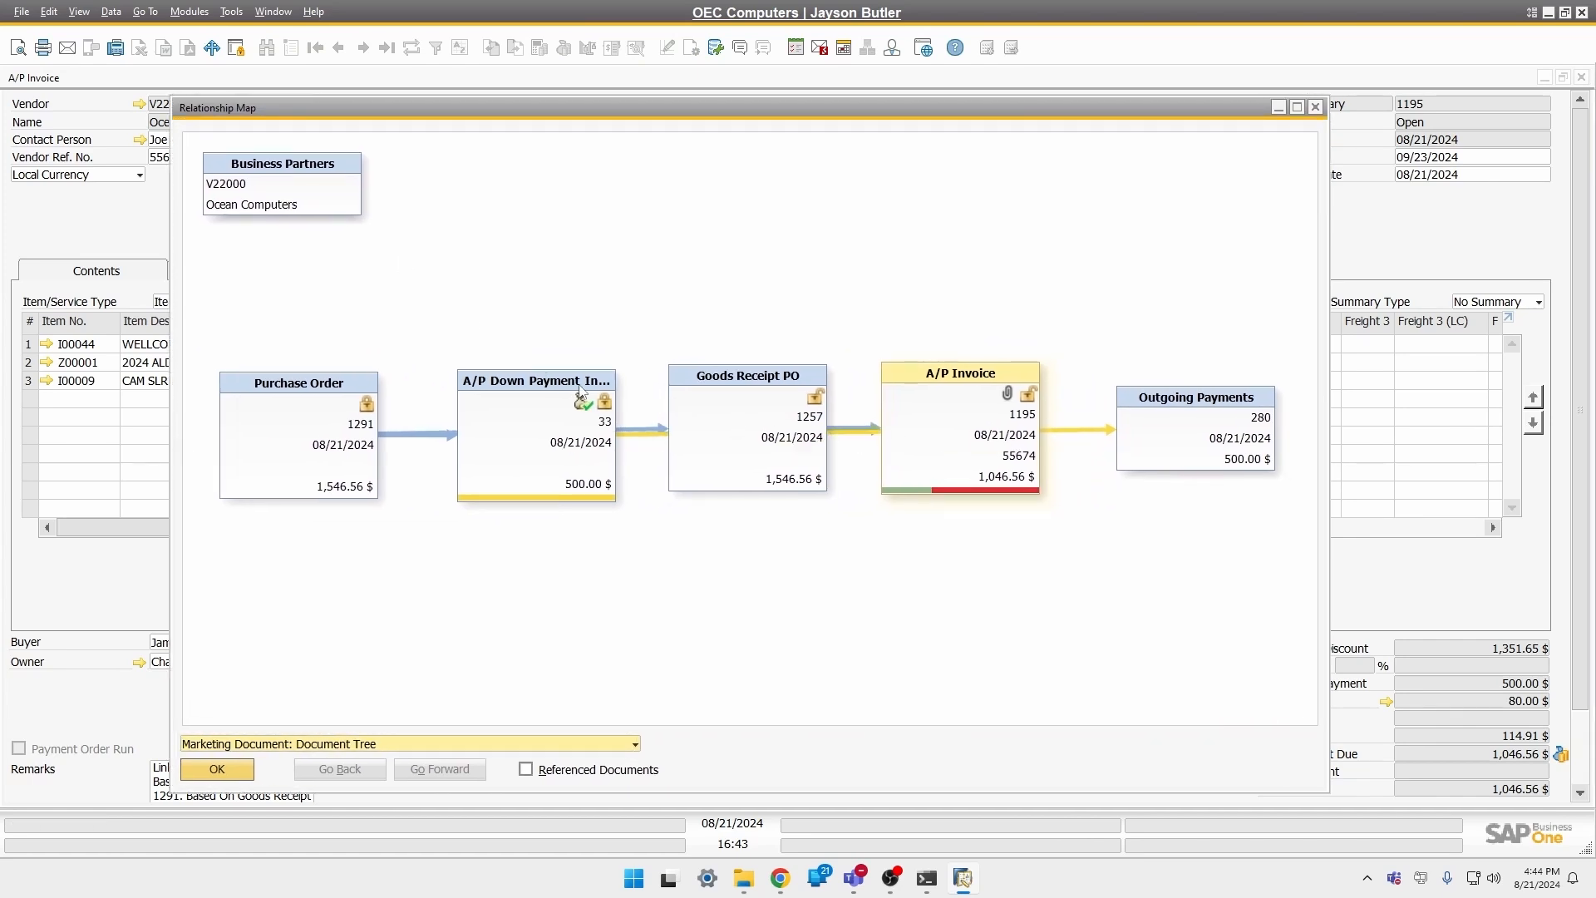
left_click_drag(1183, 405, 470, 499)
left_click_drag(615, 401, 572, 482)
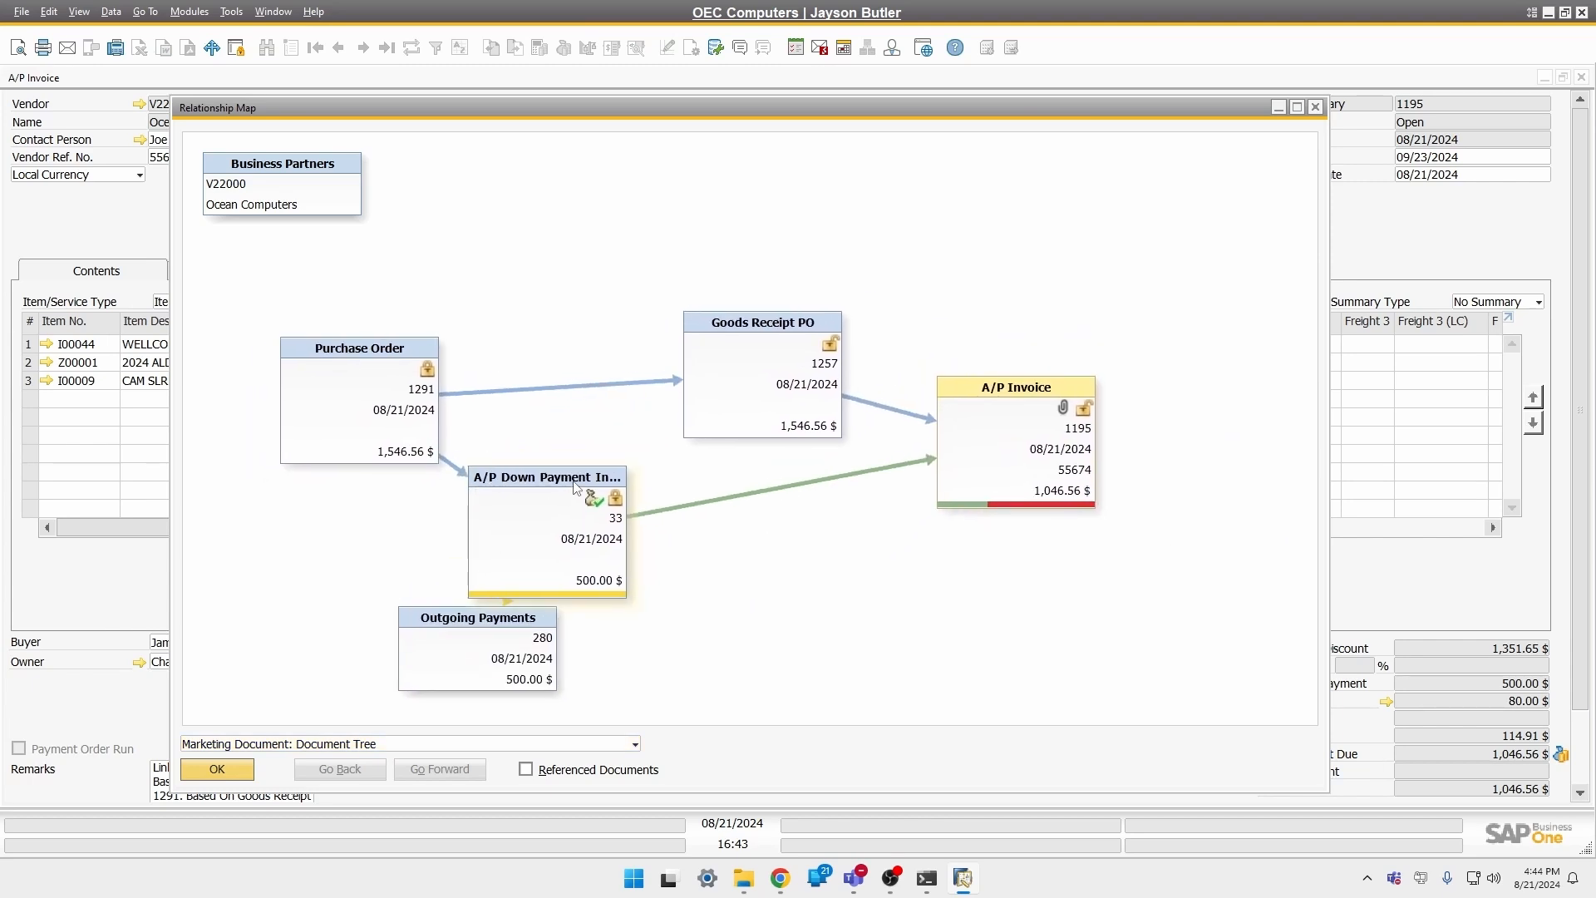
left_click_drag(462, 615, 369, 570)
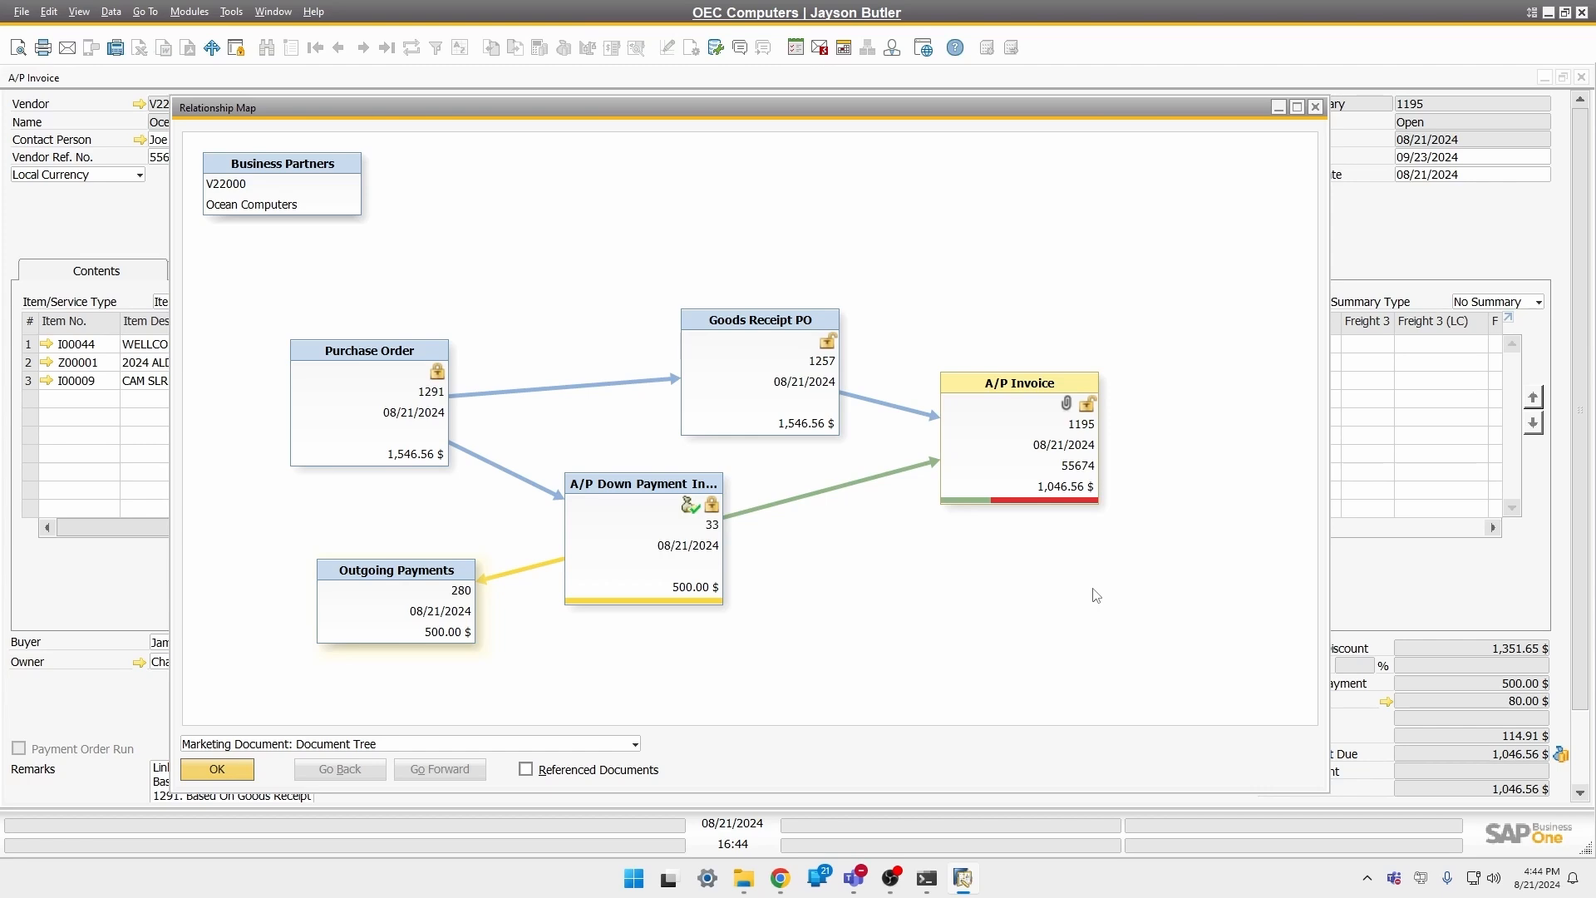
Close the Relationship Map and open the PDF file attached to the A/P invoice
left_click(1316, 108)
left_click(557, 281)
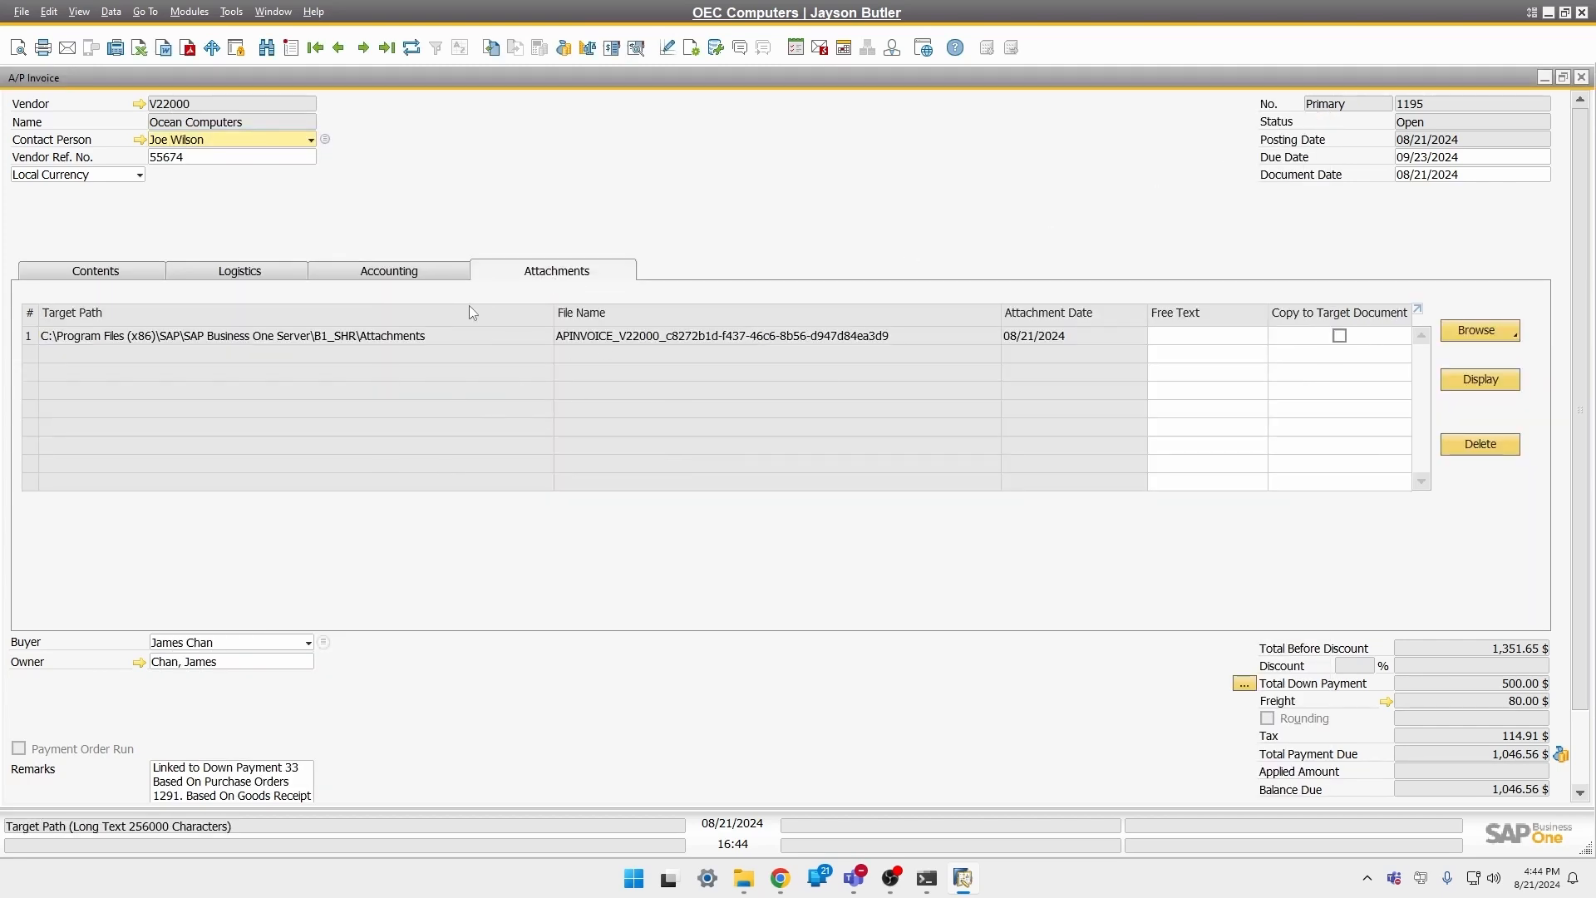
double_click(490, 341)
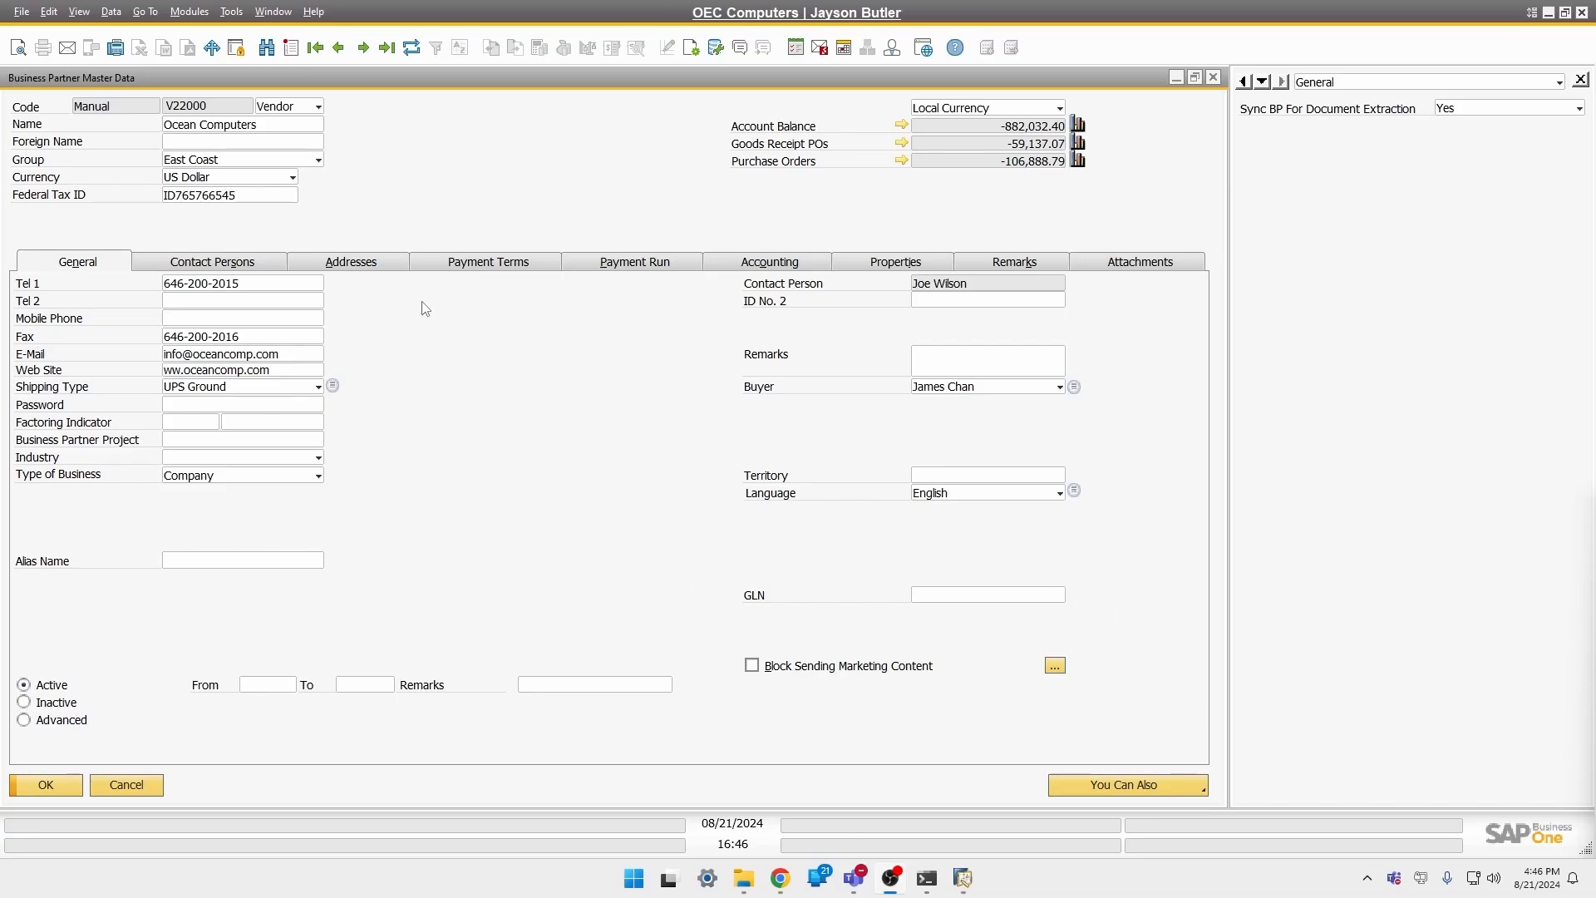
Open the Business Partner Catalog Numbers for Ocean Computers to examine its item and catalog descriptions
right_click(580, 221)
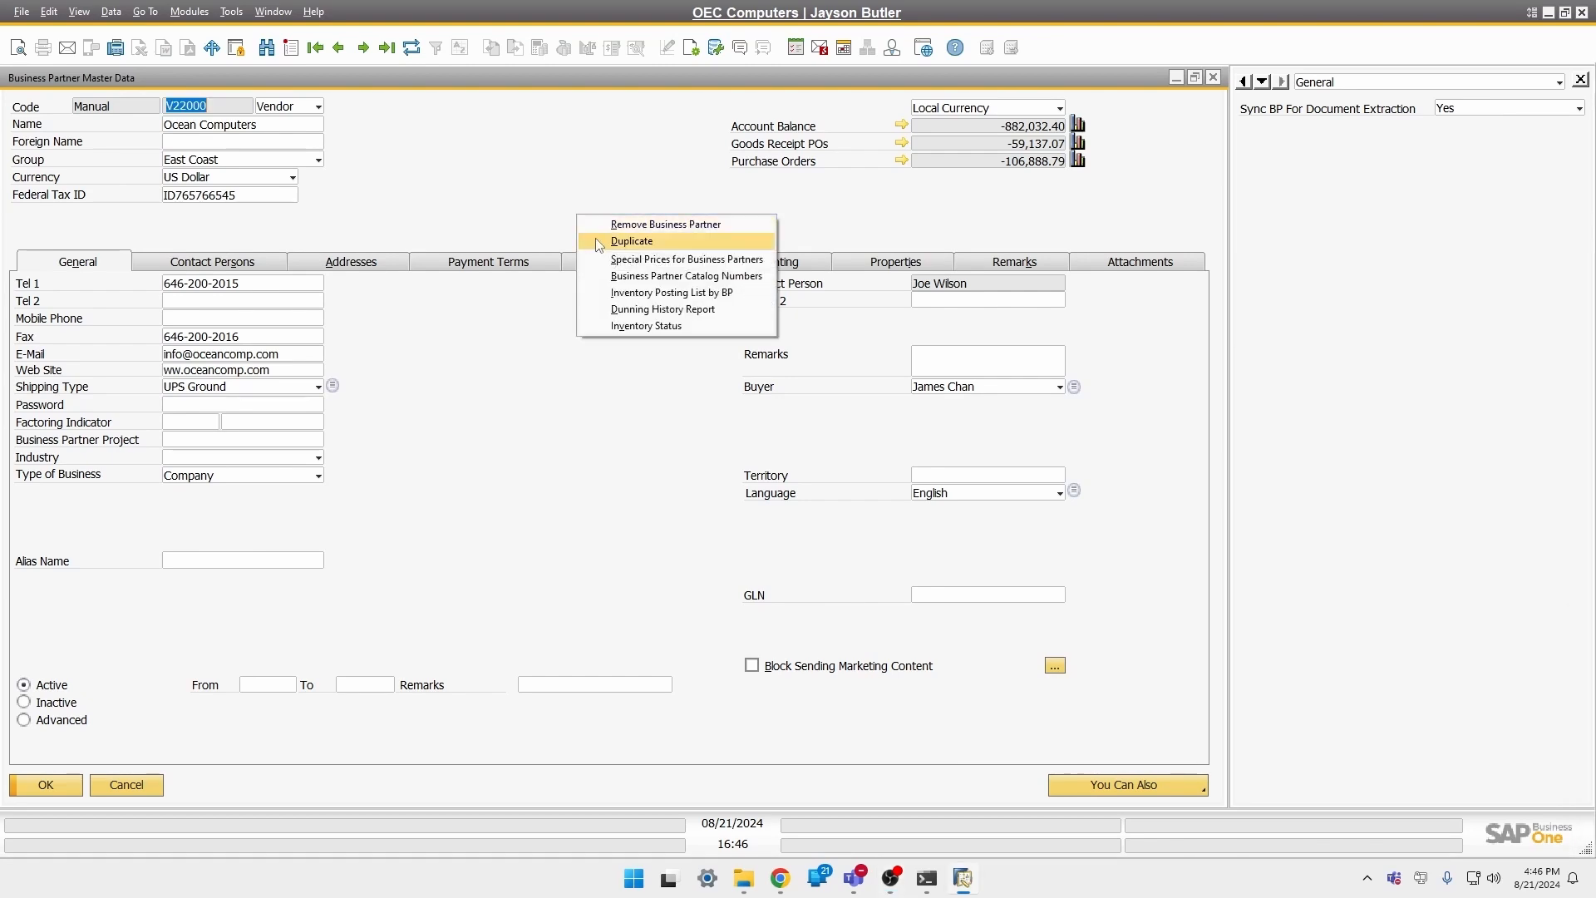
left_click(638, 281)
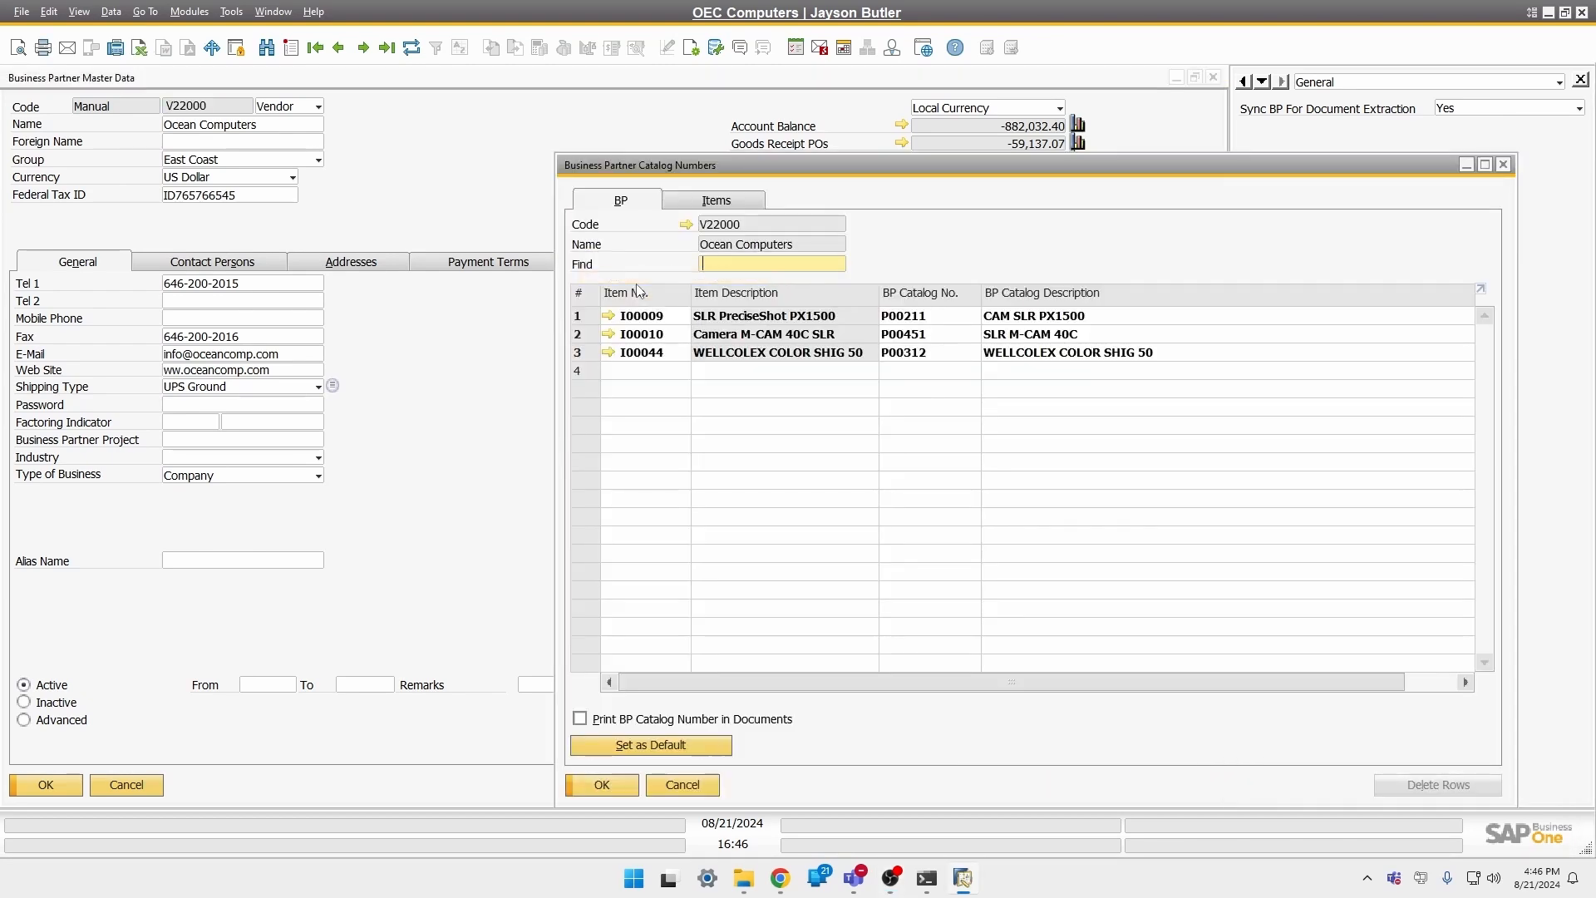
left_click_drag(718, 174, 519, 154)
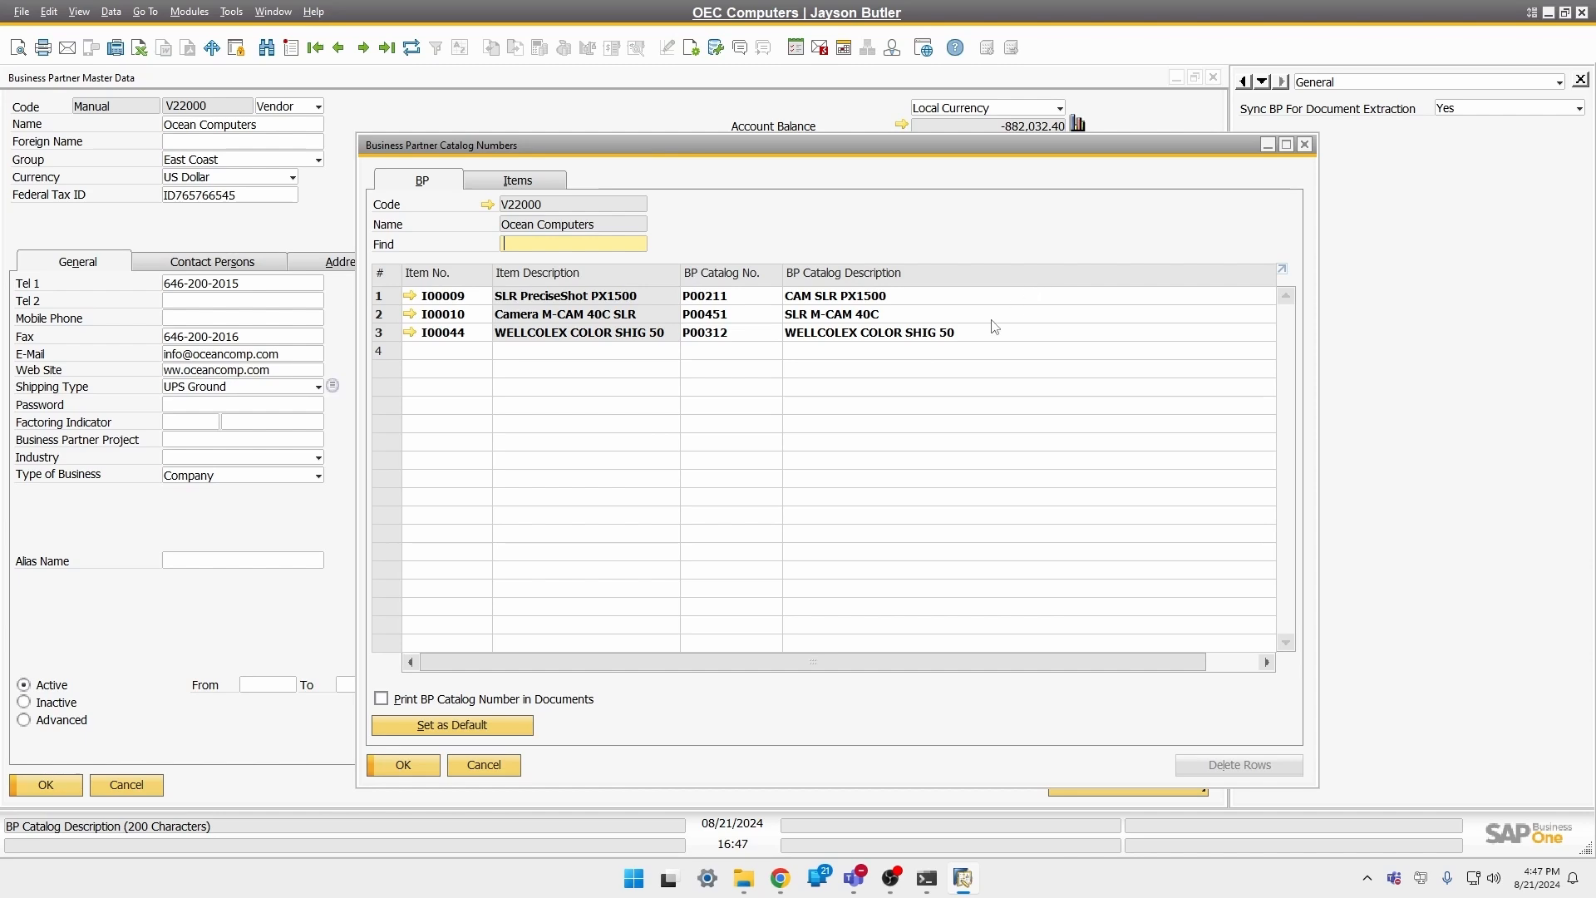
Open the master data of the item WELLCOLEX COLOR SHIG 50 and examine its description and purchasing data
left_click(410, 332)
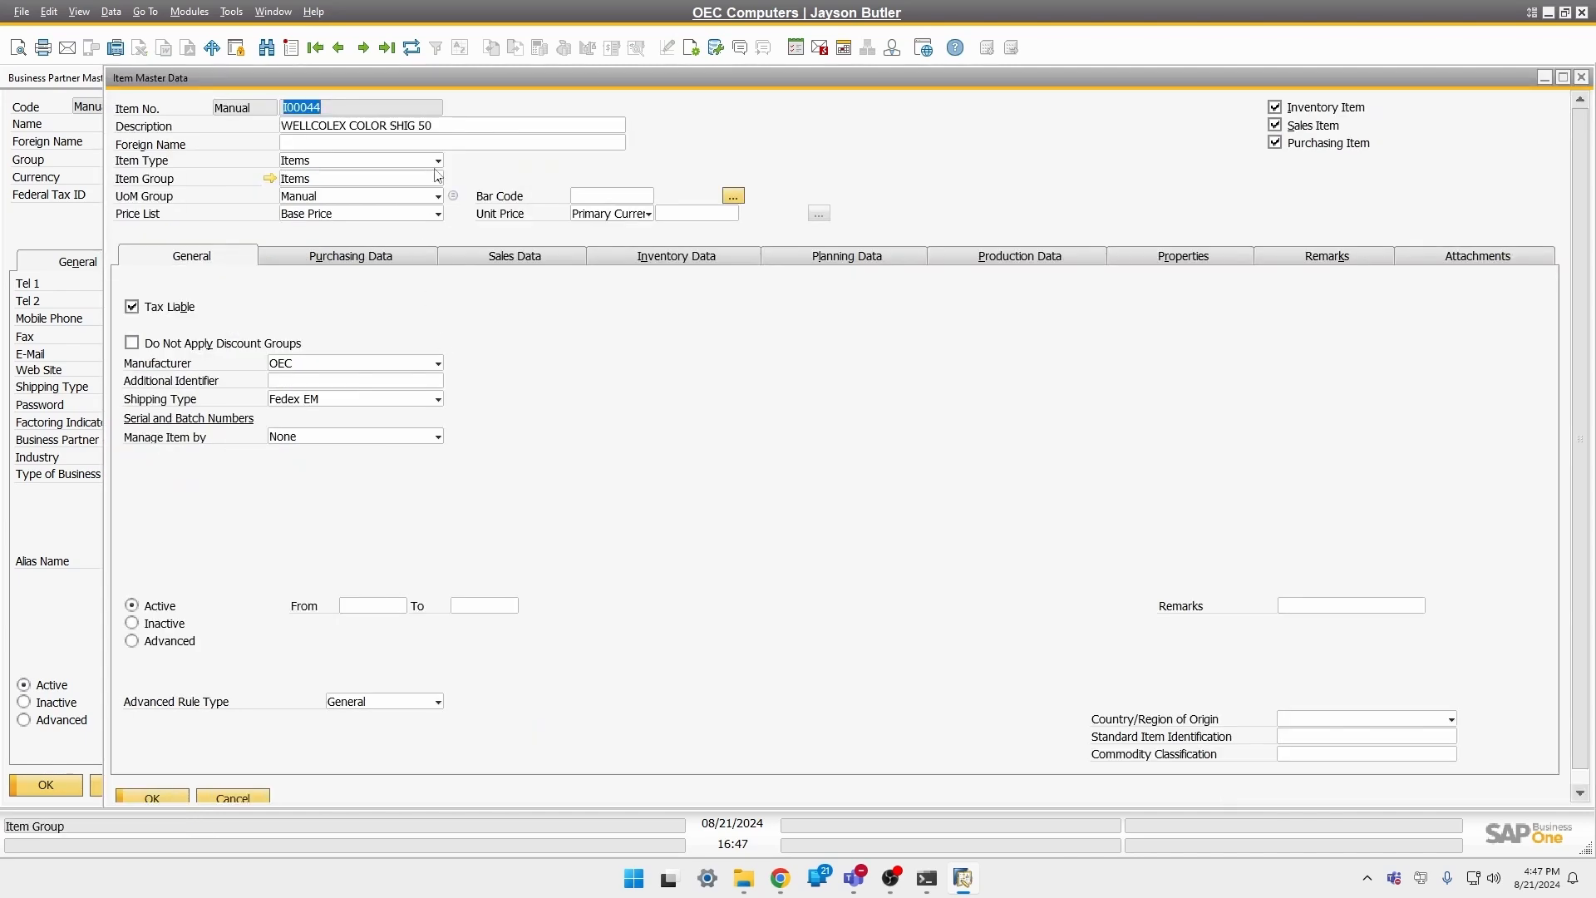
left_click(462, 125)
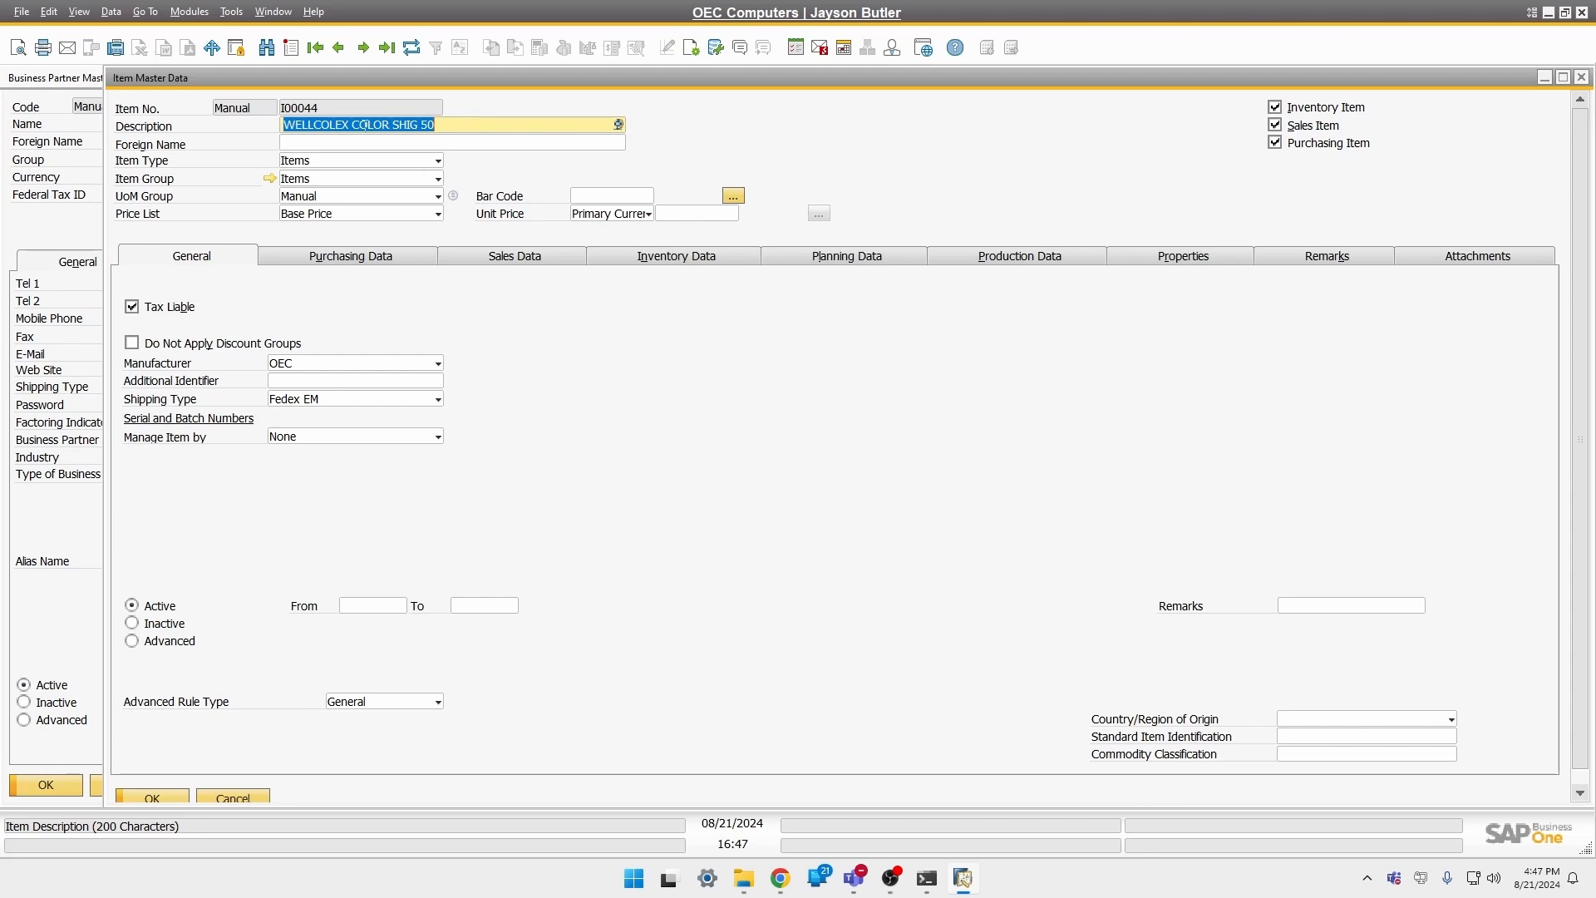
left_click(389, 261)
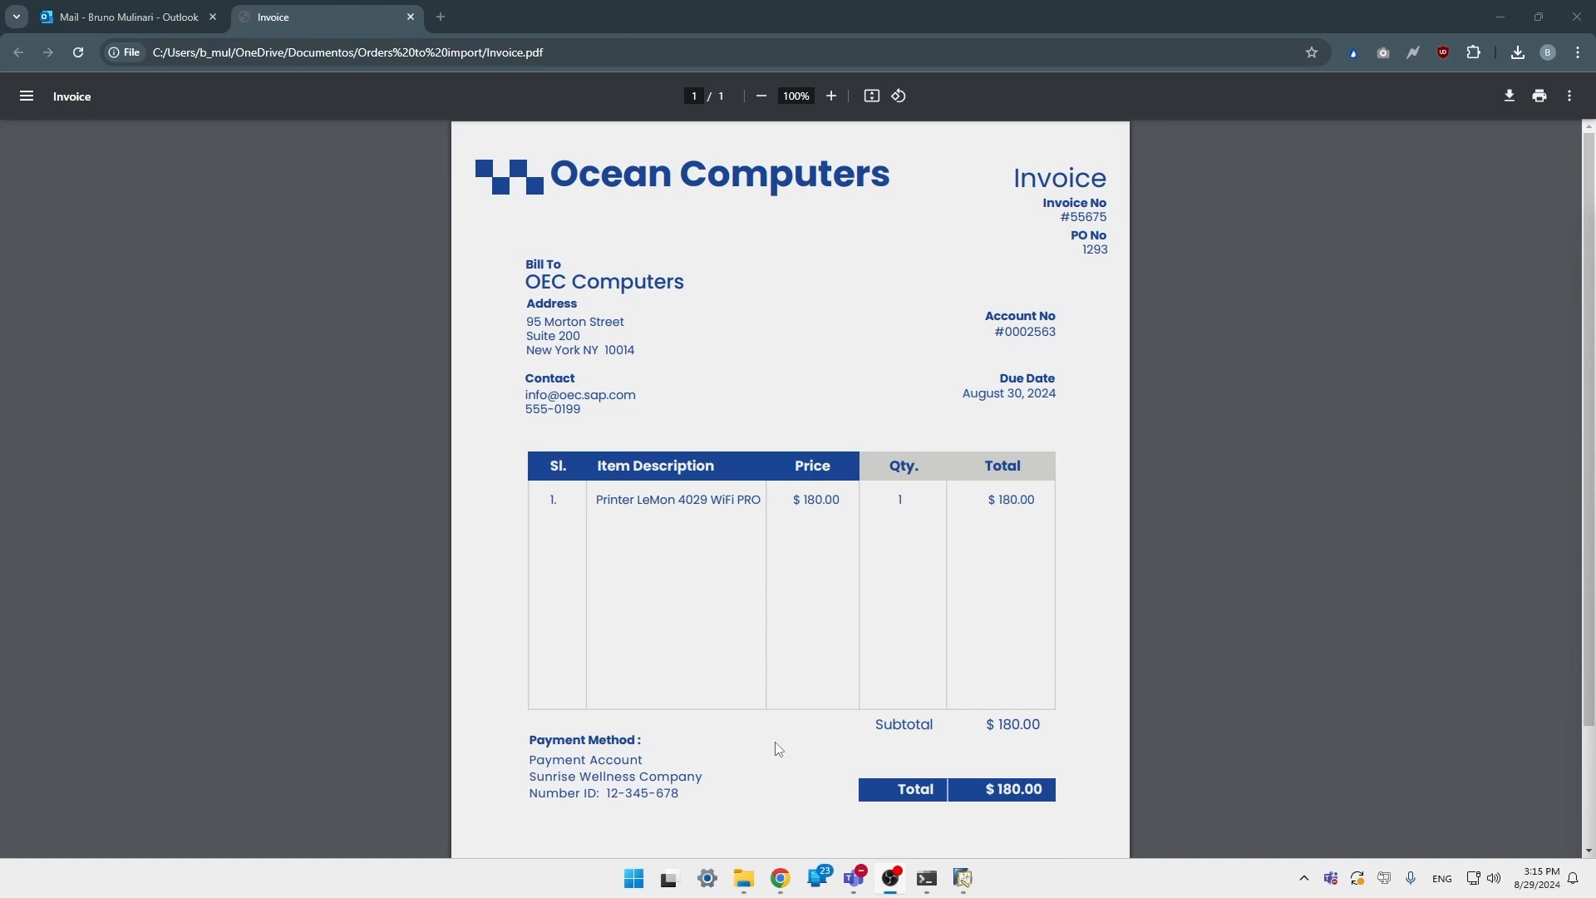
Copy Invoice_55675.pdf from the Orders to import folder into the APINVOICE folder V22000 - Ocean Computers
left_click(743, 878)
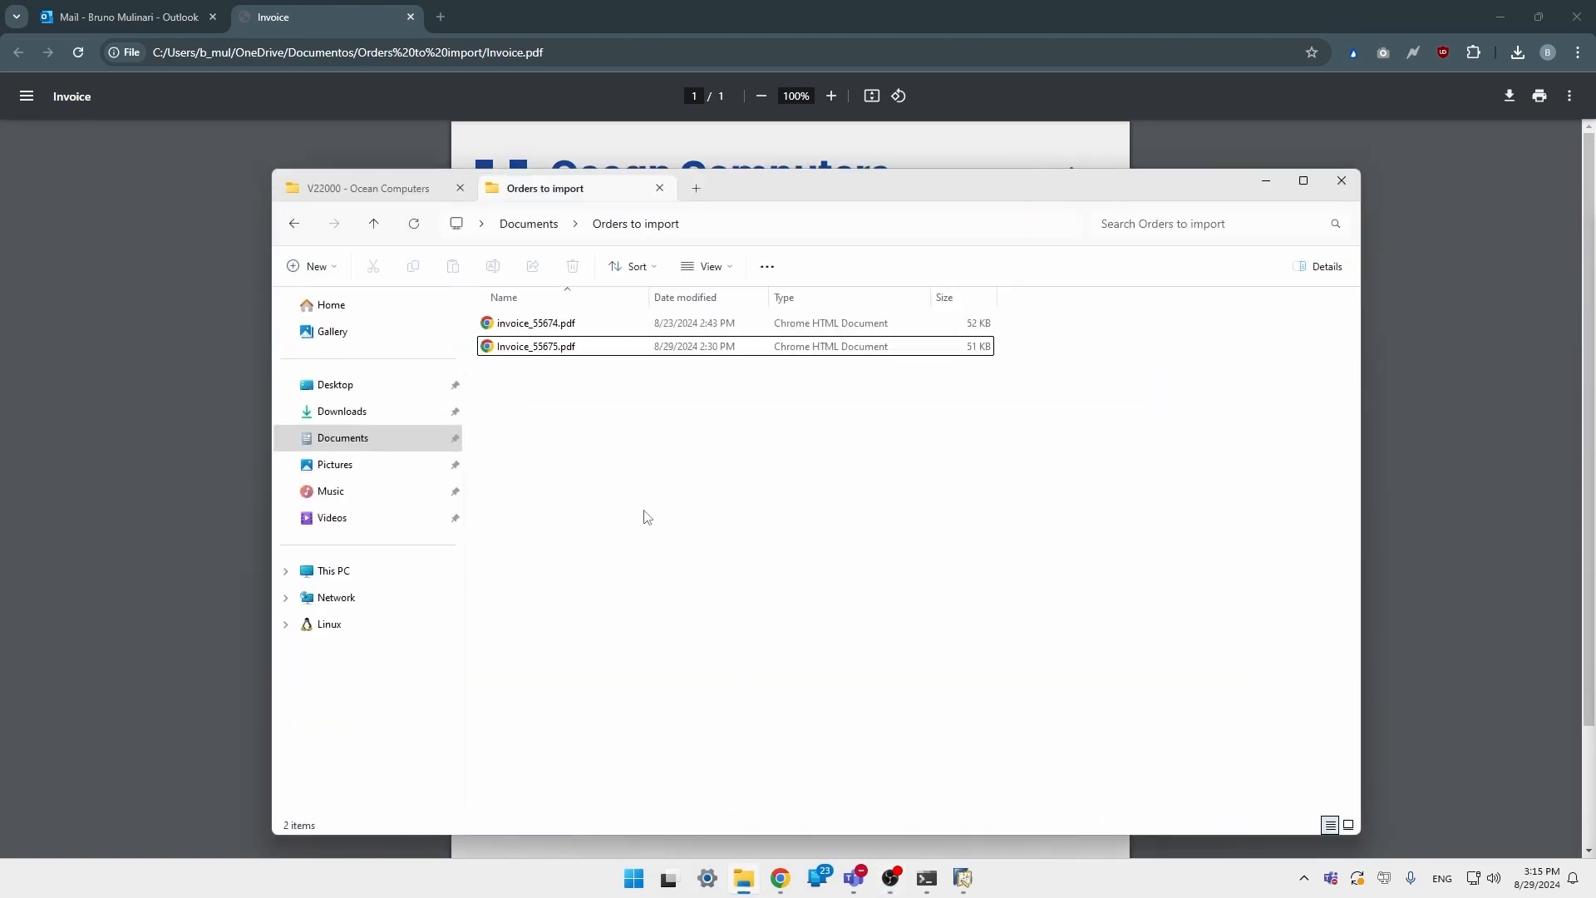
left_click(547, 348)
right_click(555, 352)
left_click(615, 622)
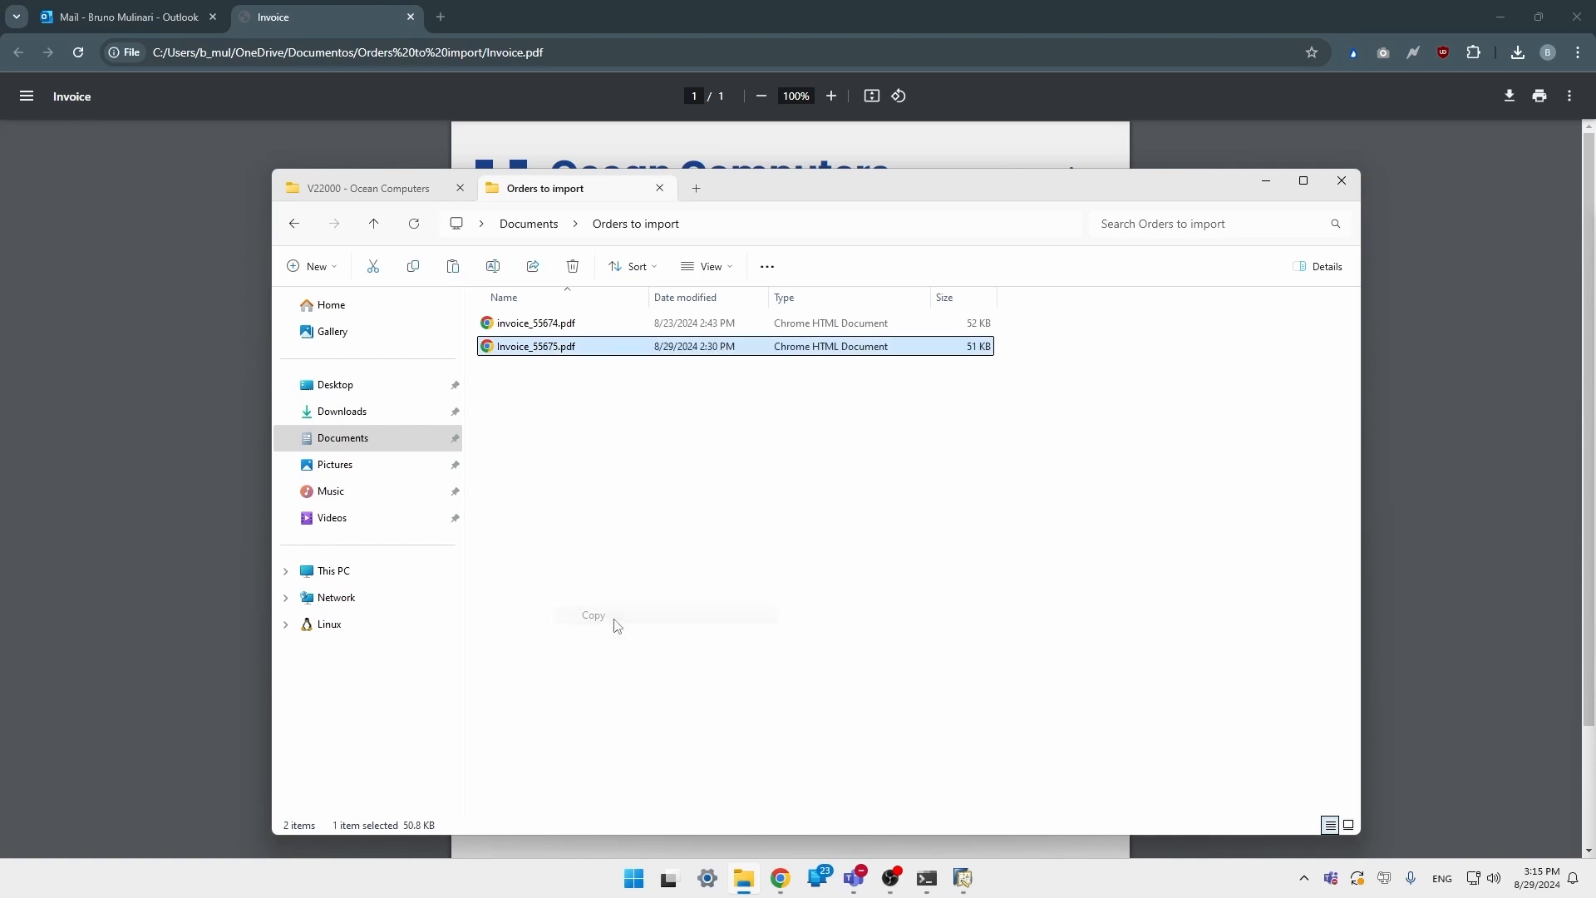
left_click(370, 188)
right_click(749, 462)
left_click(791, 577)
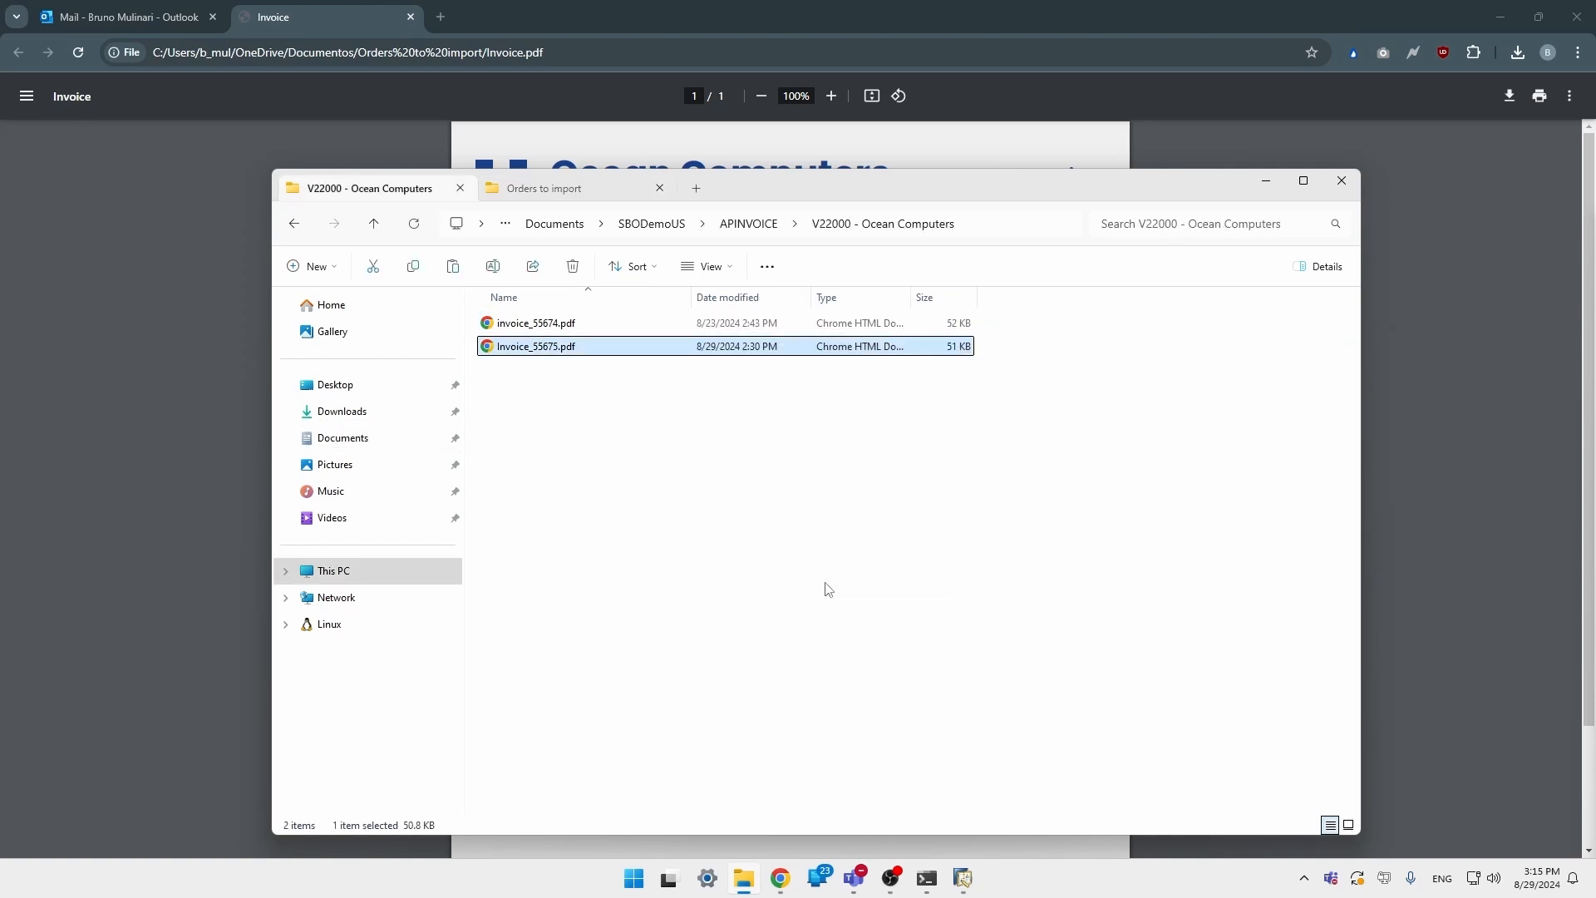
Switch to SAP Business One and refresh the Documents Sent For Extraction list to check the processing of Invoice_55675.pdf
key("alt+Tab")
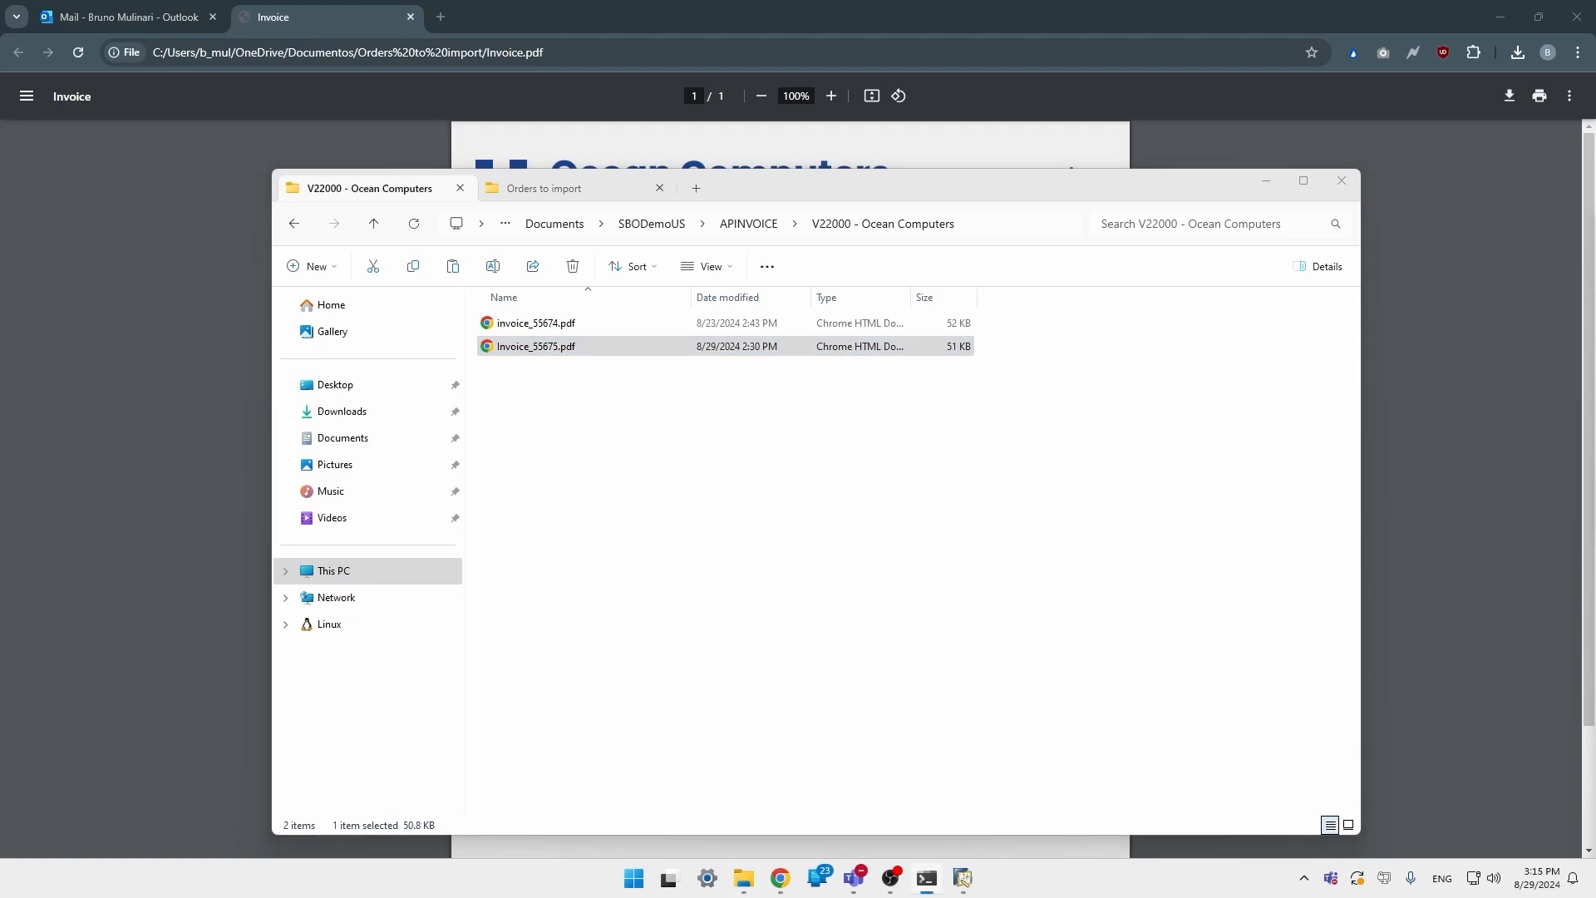
left_click(963, 878)
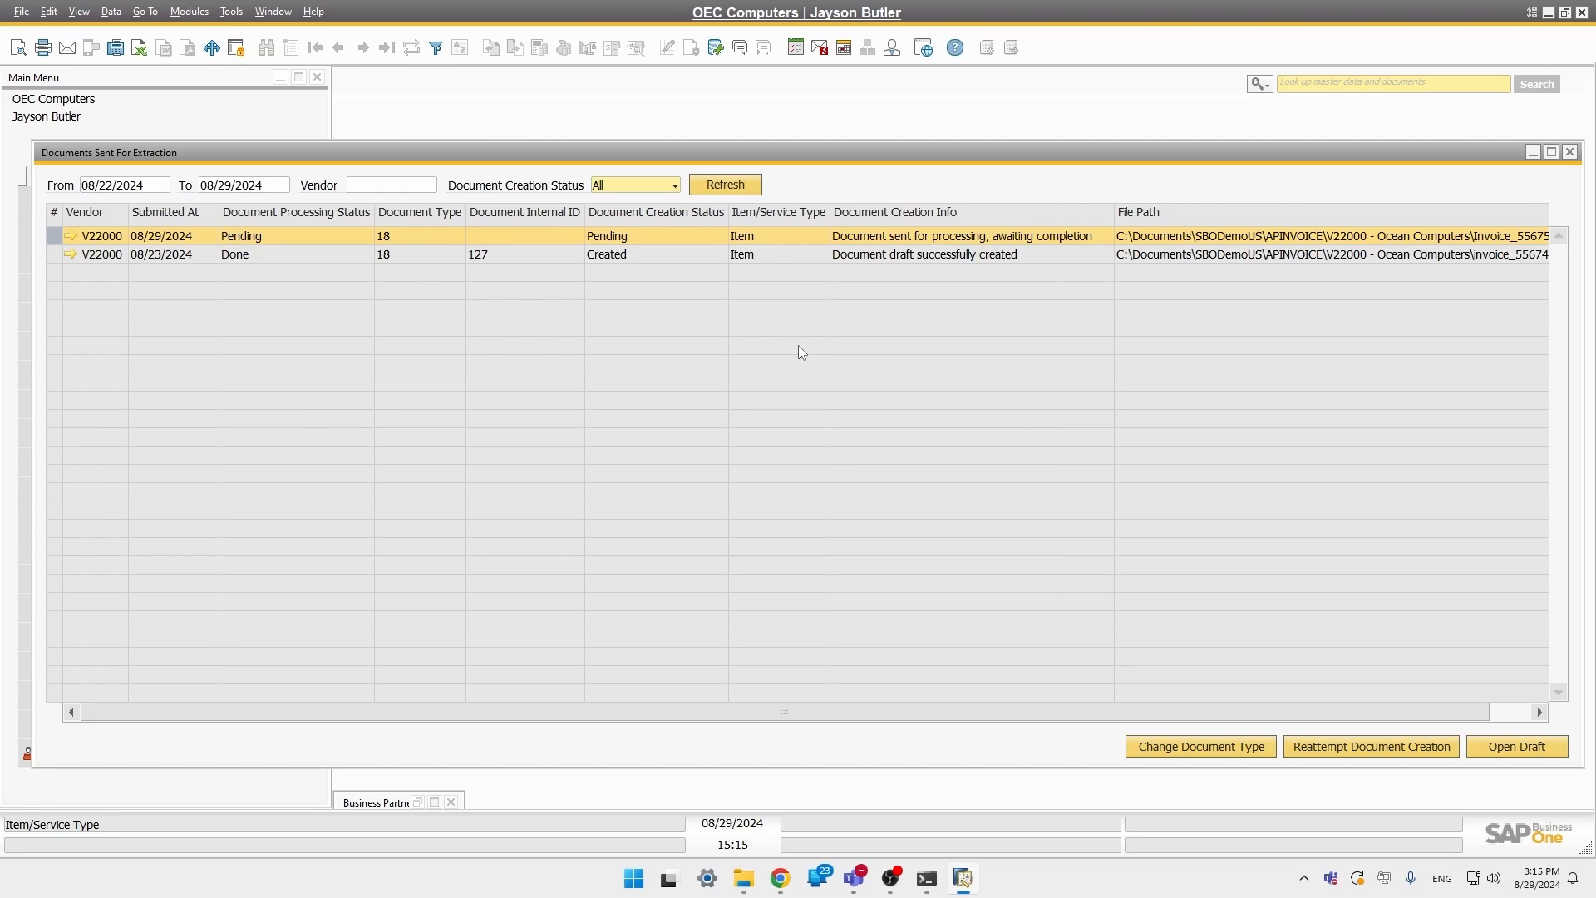
left_click(754, 189)
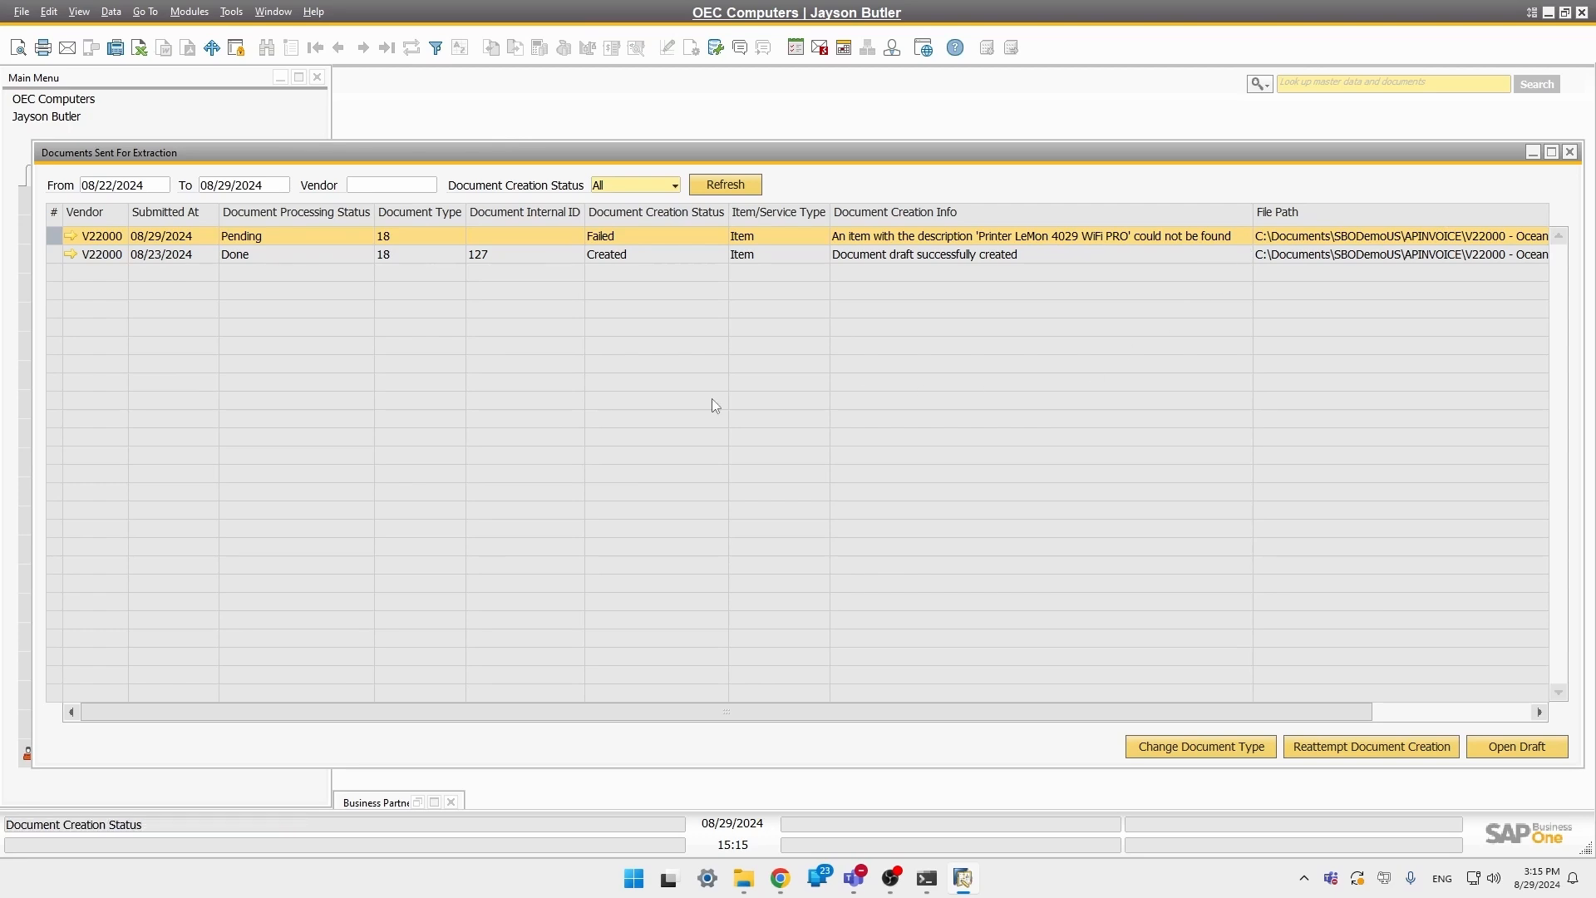
Add item LM4029 to the Business Partner Catalog Numbers of Ocean Computers with catalog number P00541 and description Printer LeMon 4029 WiFi PRO
left_click(418, 803)
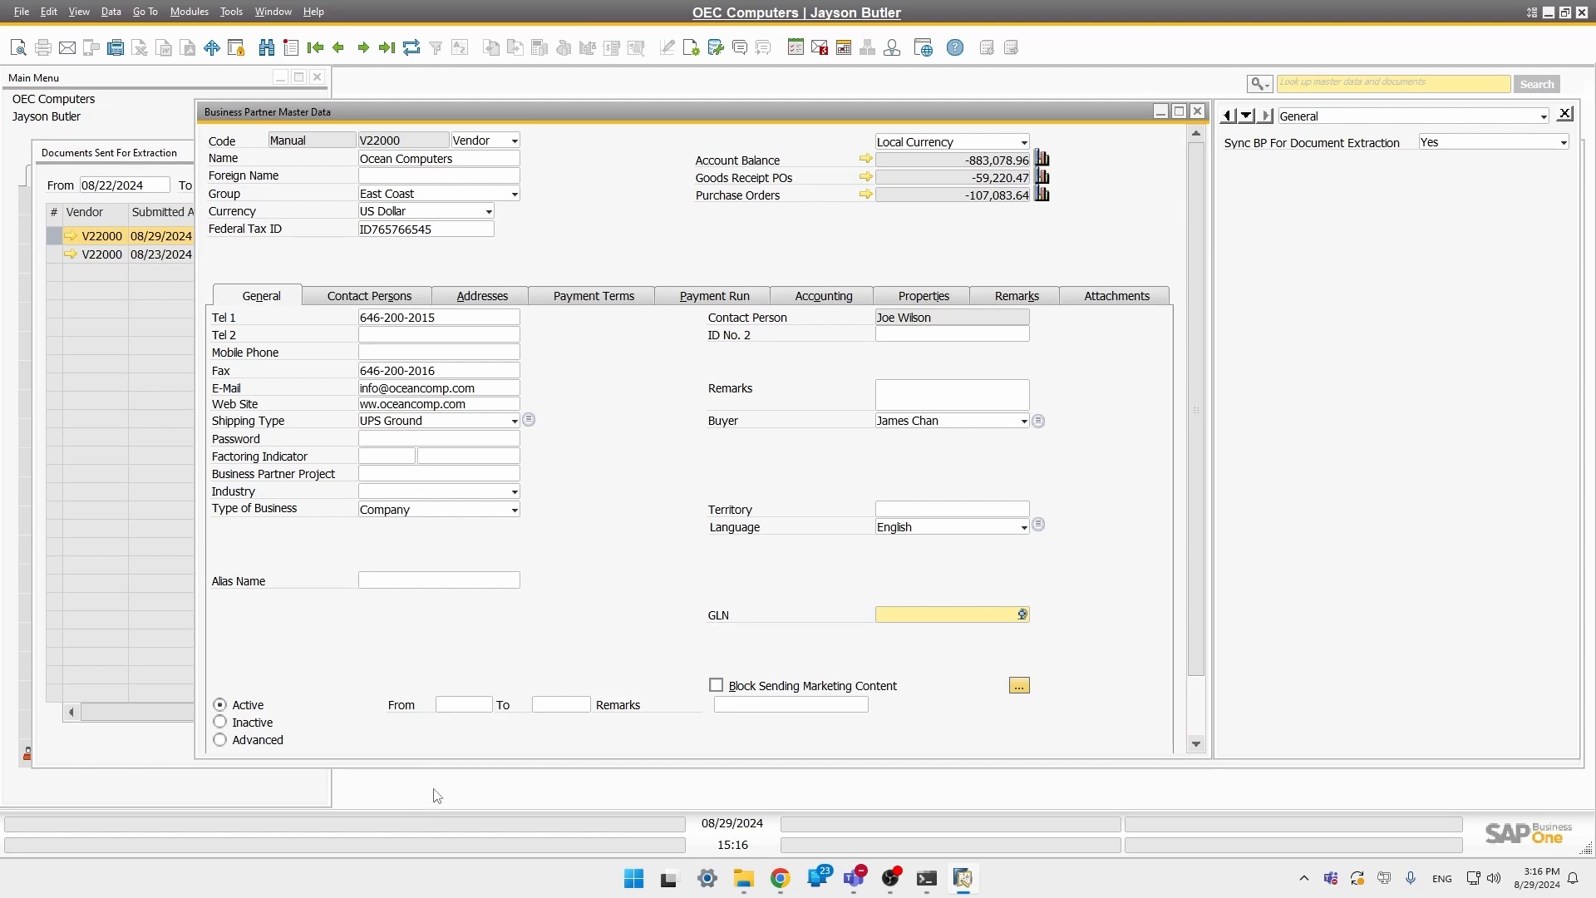
right_click(649, 384)
left_click(755, 439)
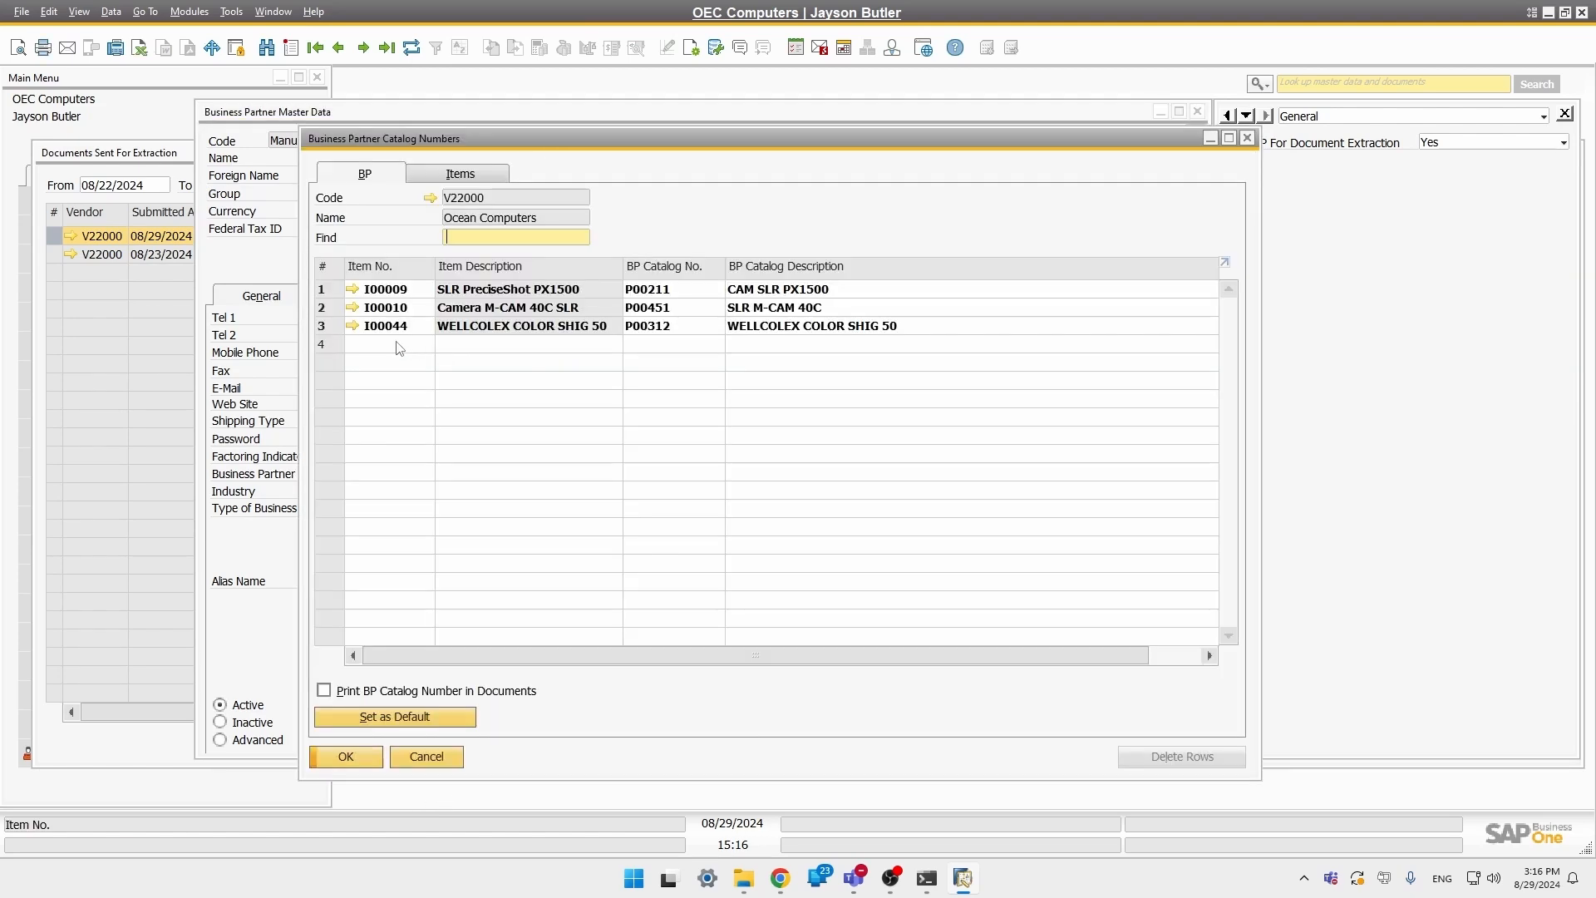
left_click(398, 348)
left_click(433, 347)
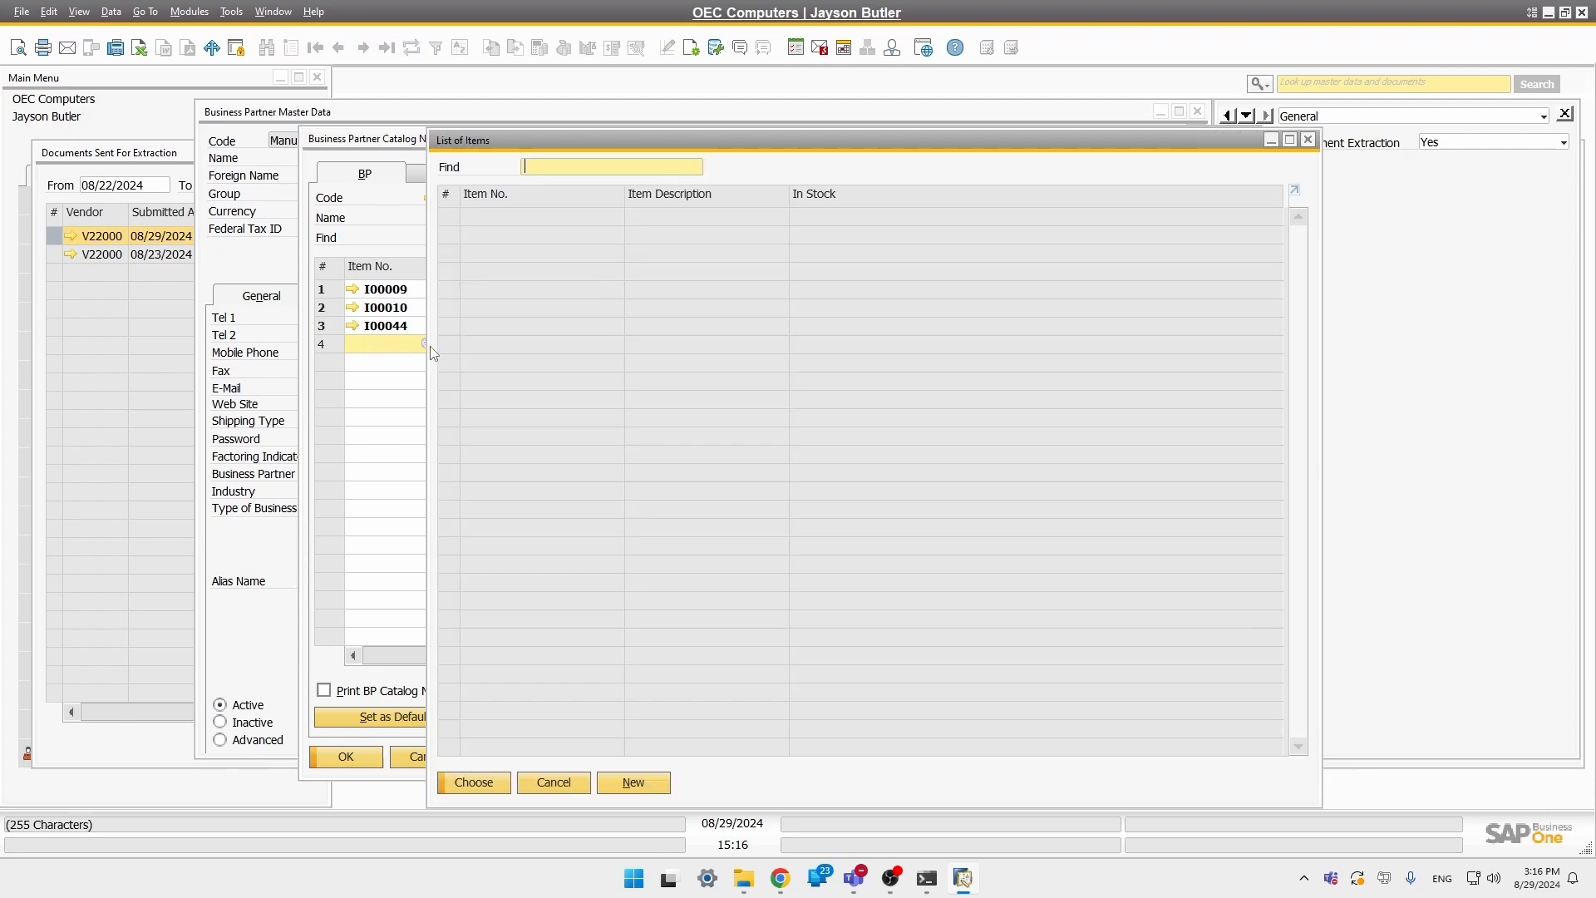
left_click_drag(1304, 365, 1295, 542)
left_click(531, 582)
double_click(531, 582)
left_click(371, 760)
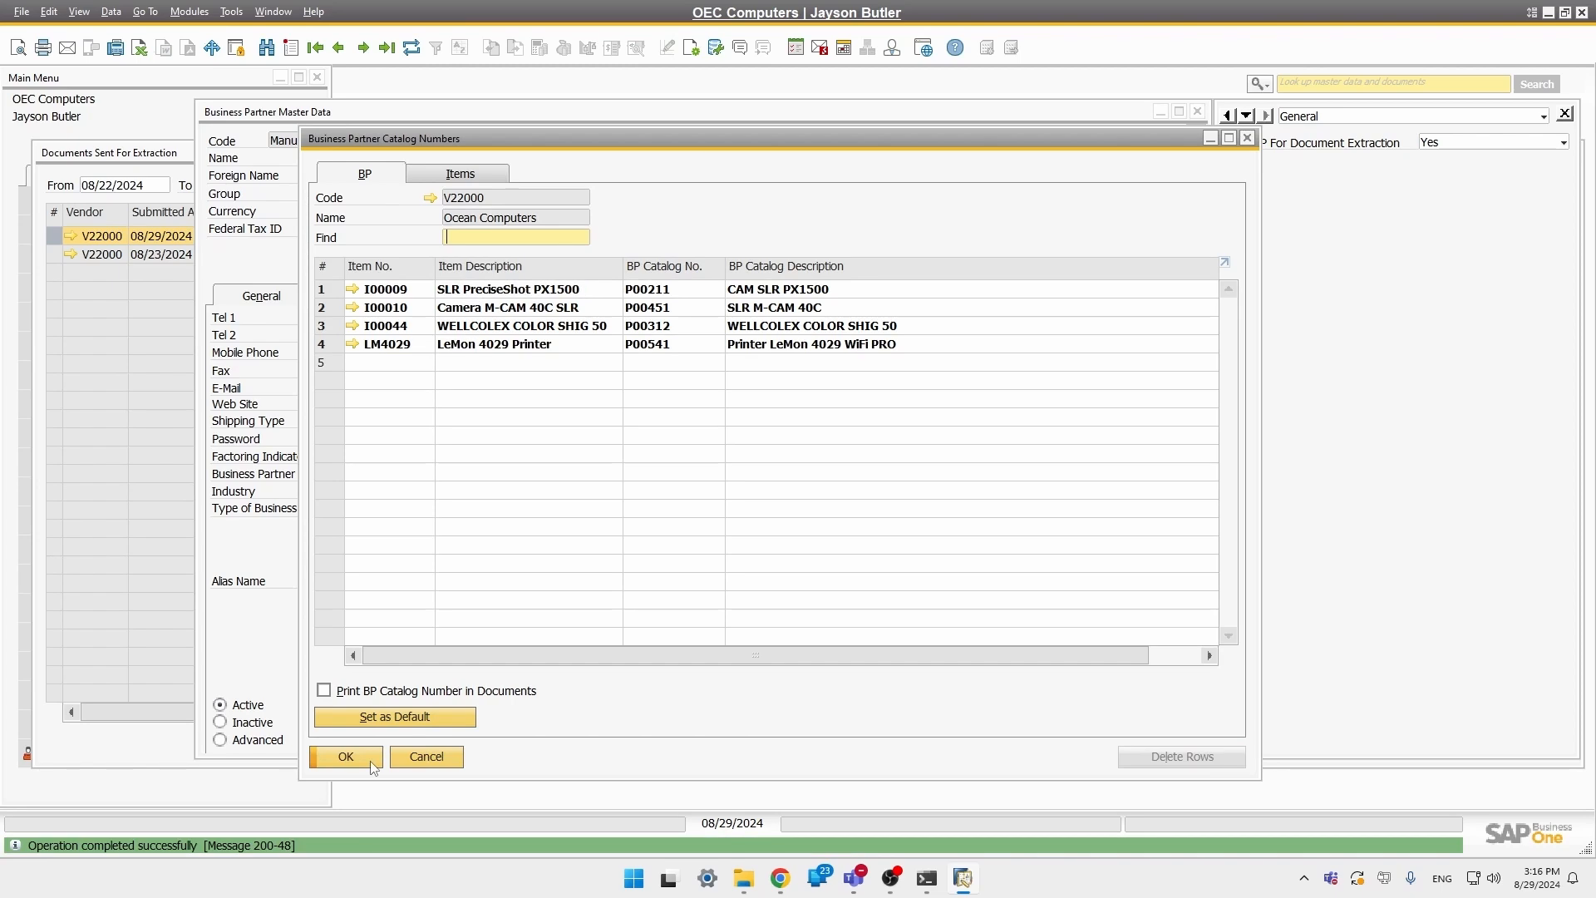
left_click(371, 760)
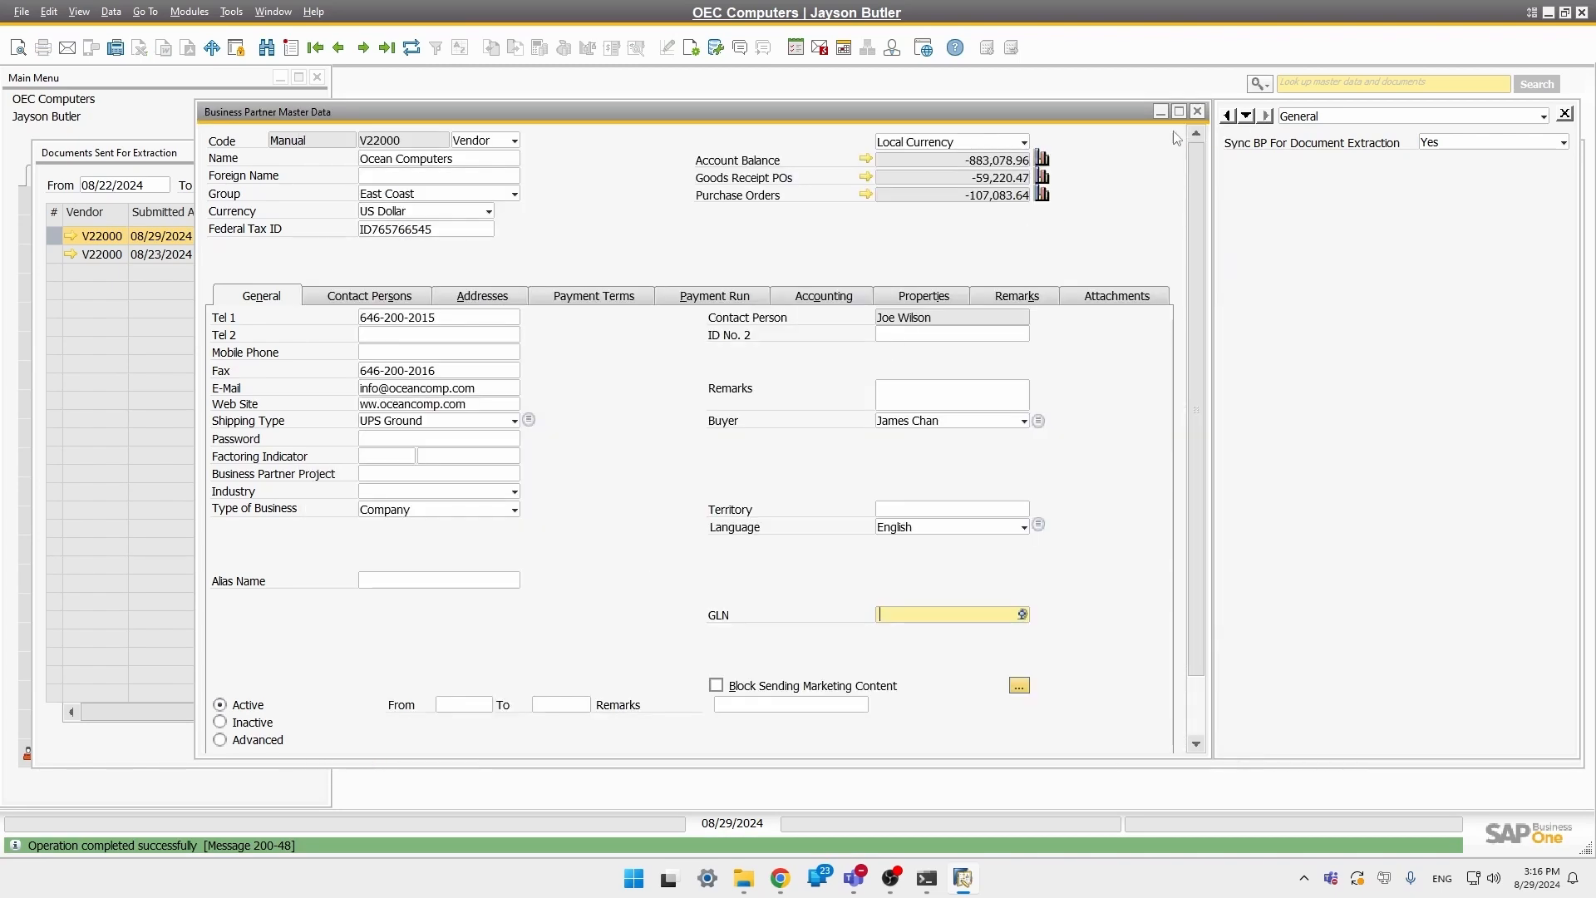
left_click(1198, 111)
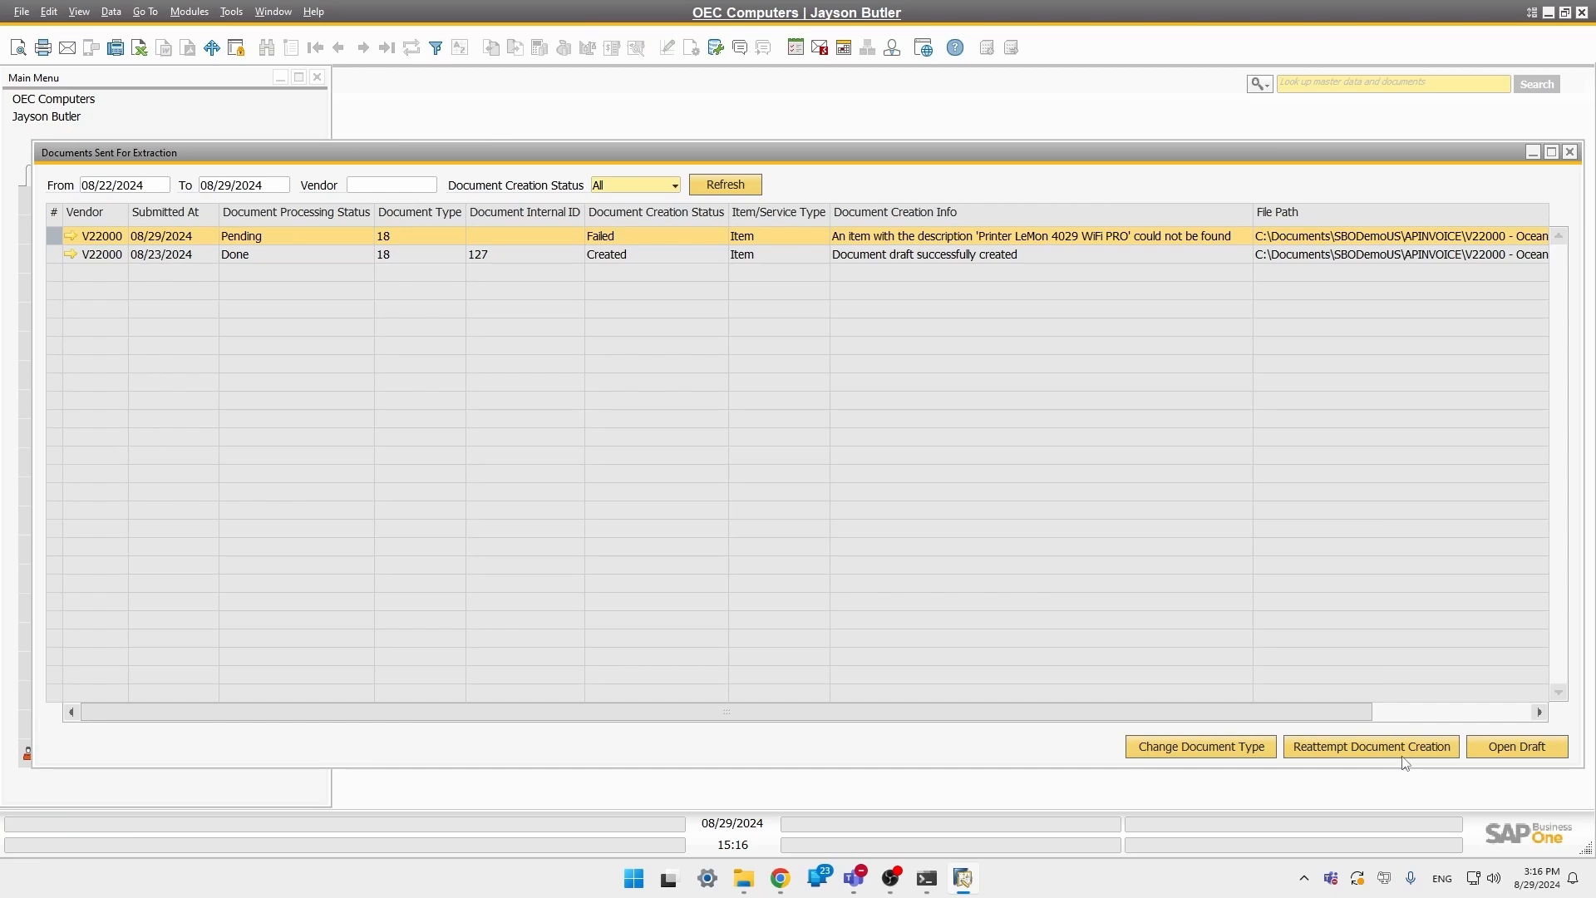
Reattempt document creation for Invoice_55675.pdf and open its A/P invoice draft after refreshing the extraction list
left_click(1452, 749)
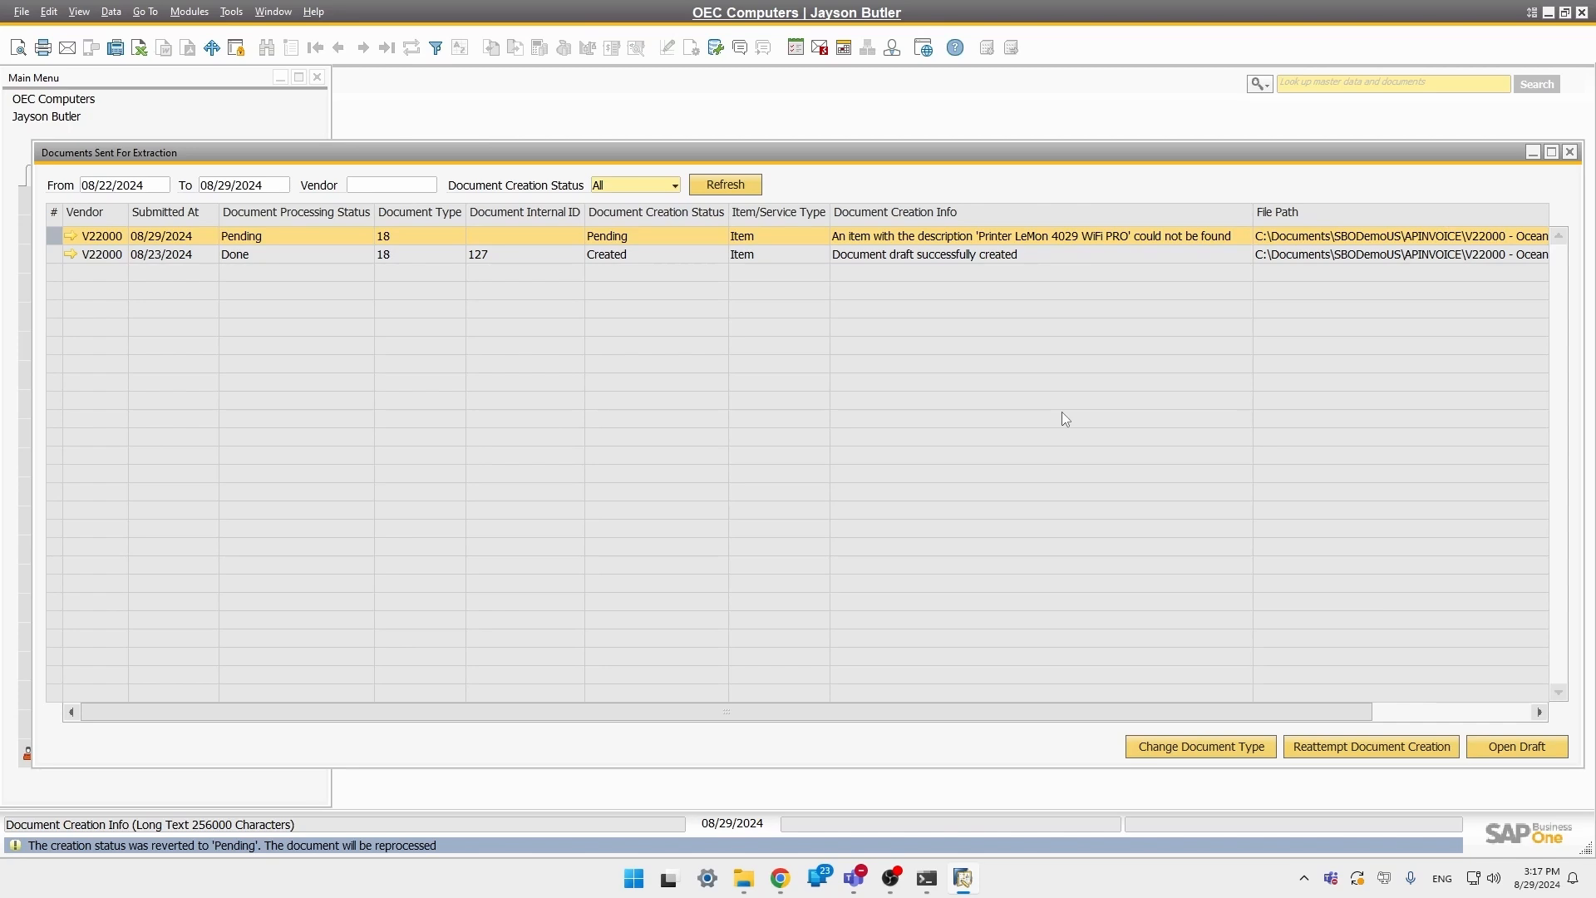
left_click(758, 189)
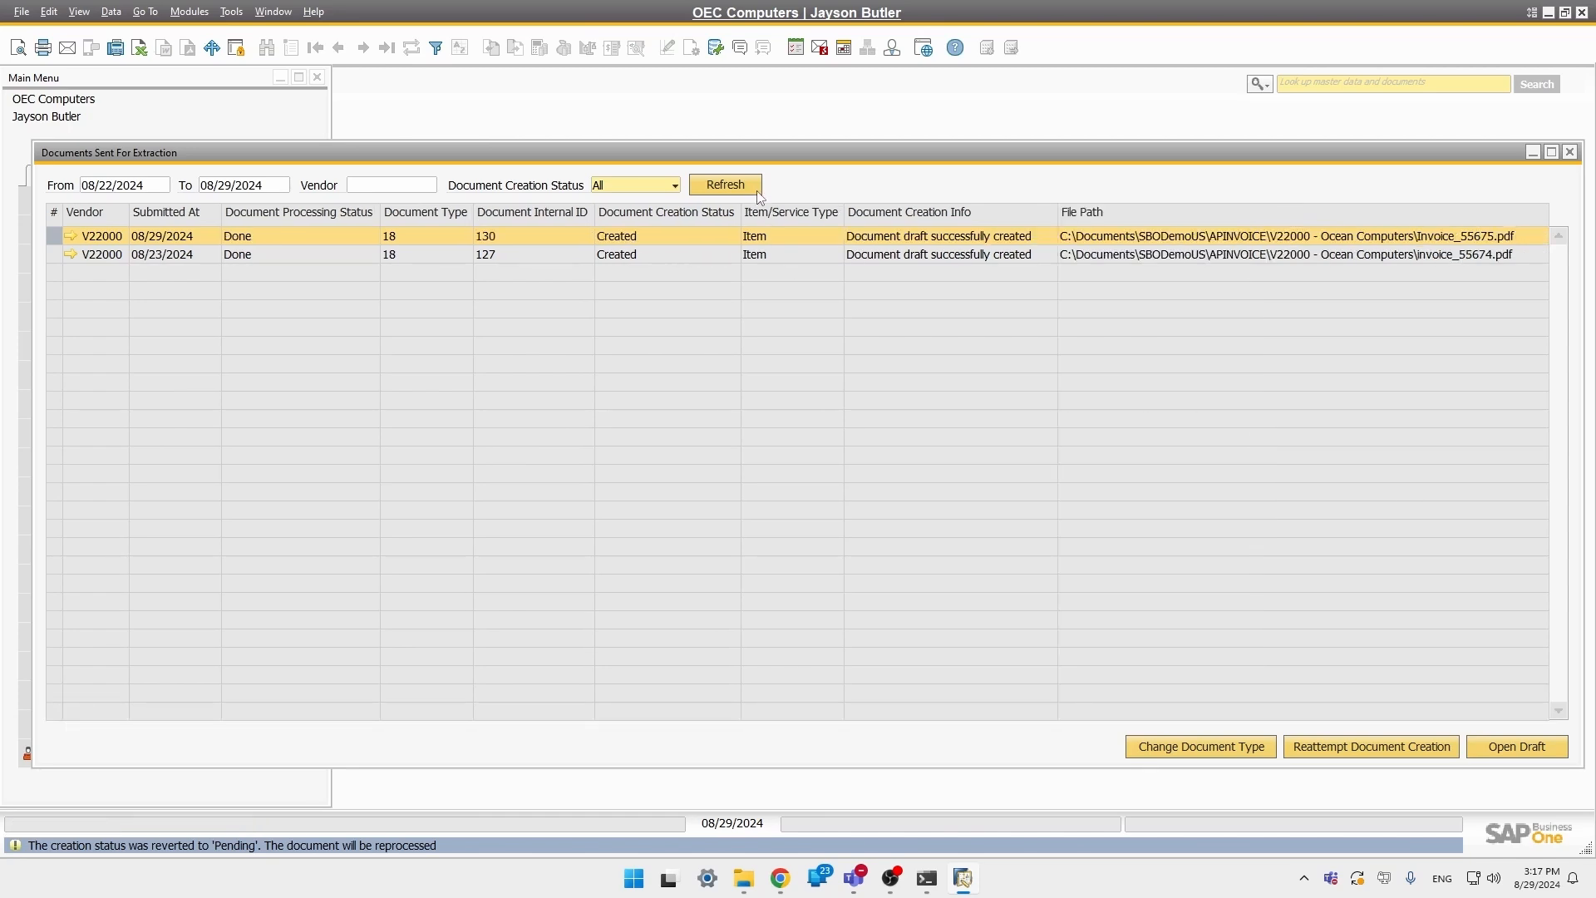
left_click(1515, 746)
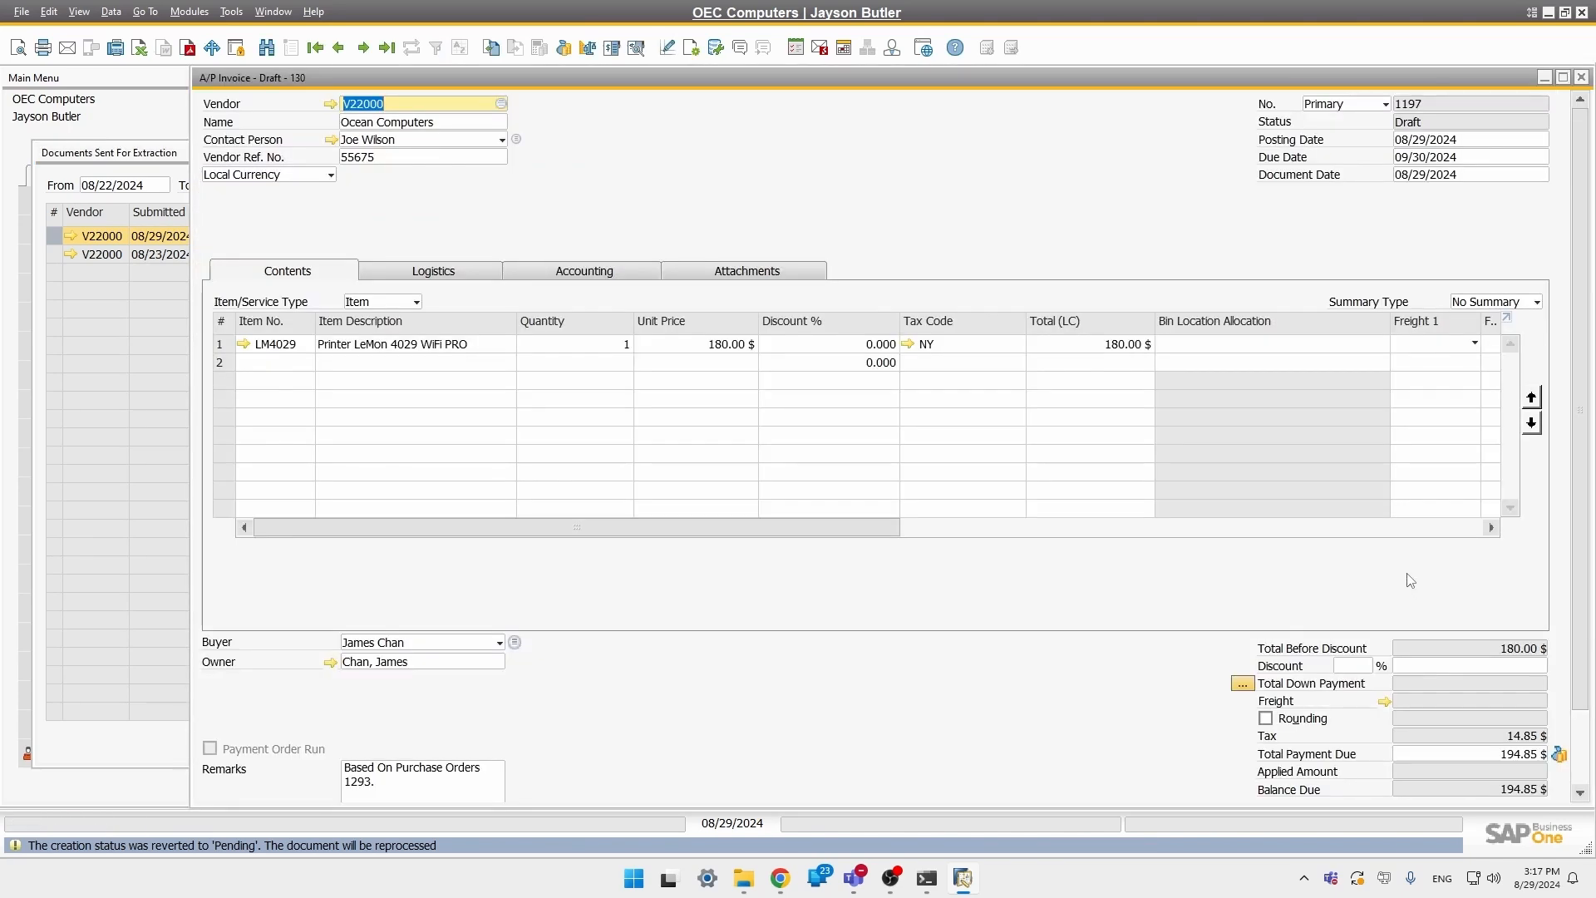